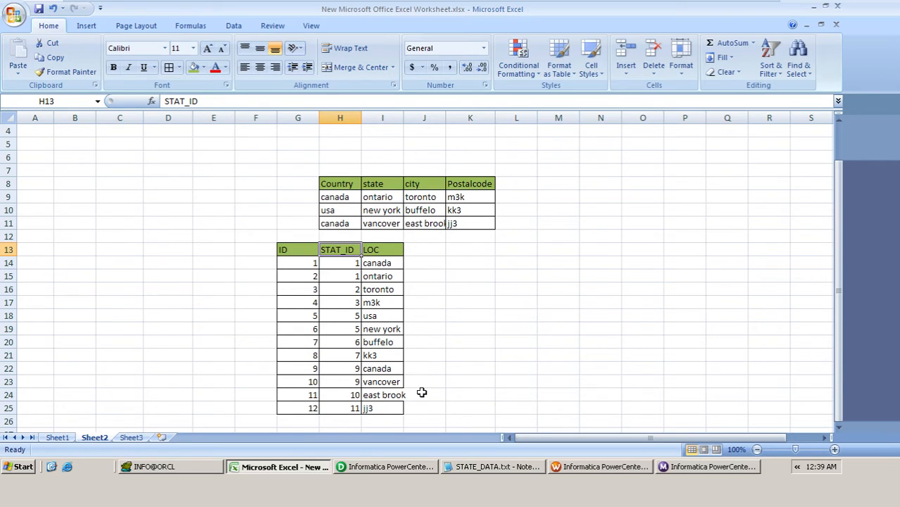
Step: Examine the source table with Country, state, city and Postalcode against the target table with ID, STAT_ID and LOC on Sheet2
left_click_drag(337, 198, 479, 223)
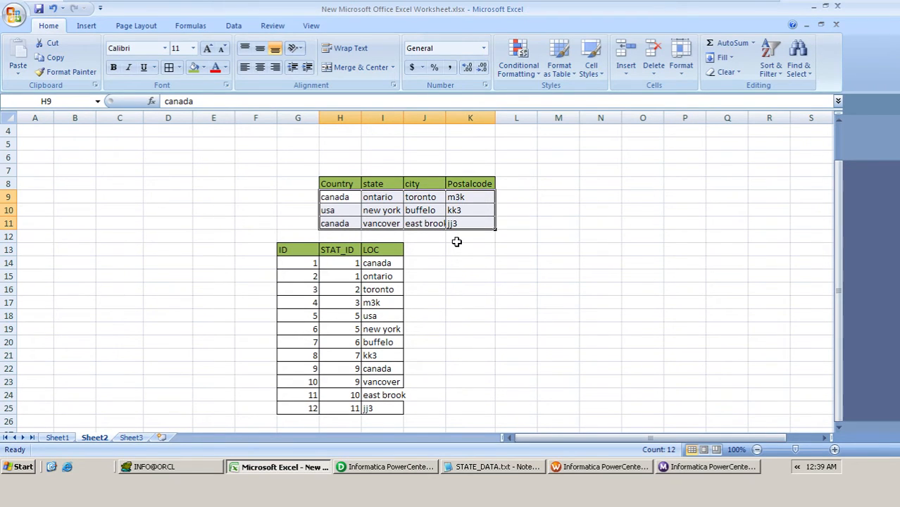
left_click_drag(296, 250, 388, 403)
left_click(328, 197)
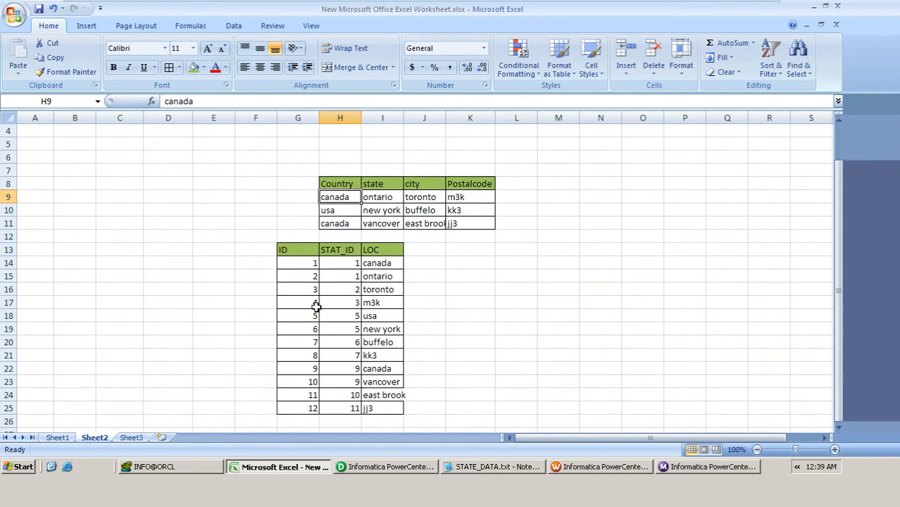
left_click_drag(285, 251, 346, 407)
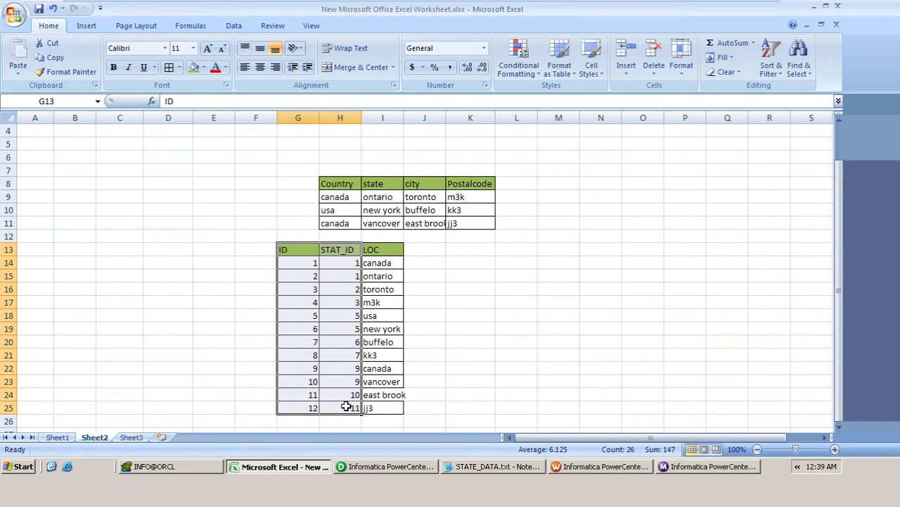
left_click(297, 265)
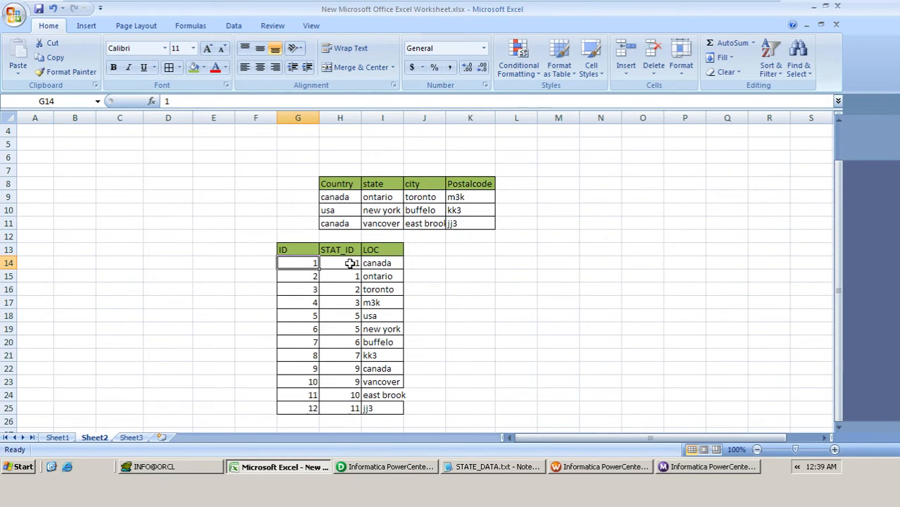
left_click_drag(352, 264, 347, 407)
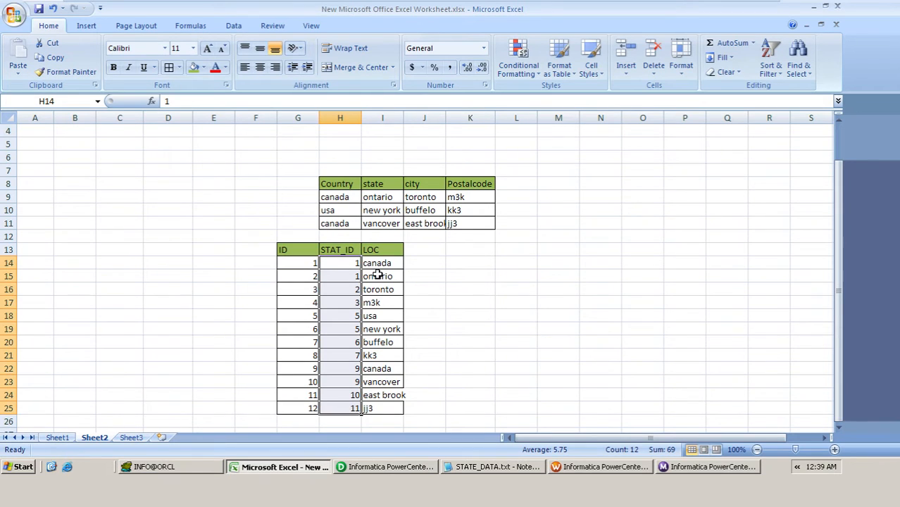
left_click_drag(376, 264, 385, 407)
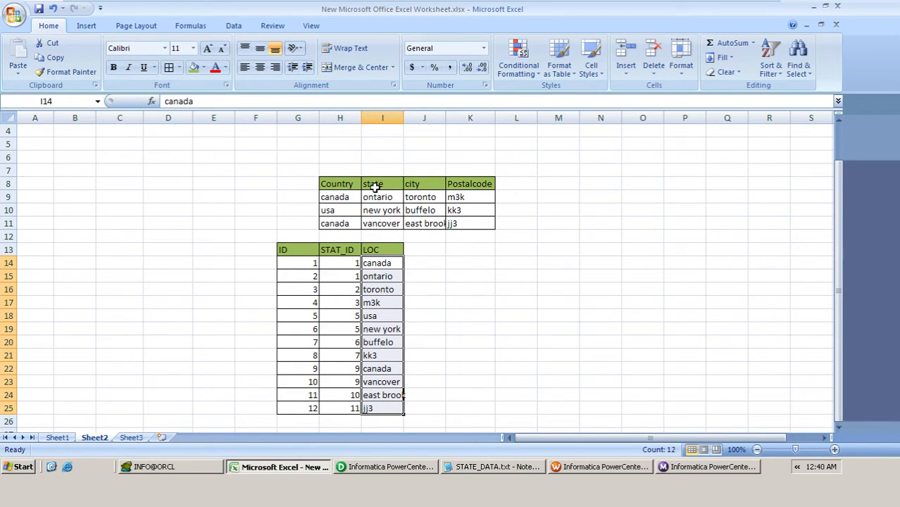
Step: Switch to Informatica PowerCenter Designer and create a new mapping named m_STATE_INFO in the HEMA folder
left_click(387, 466)
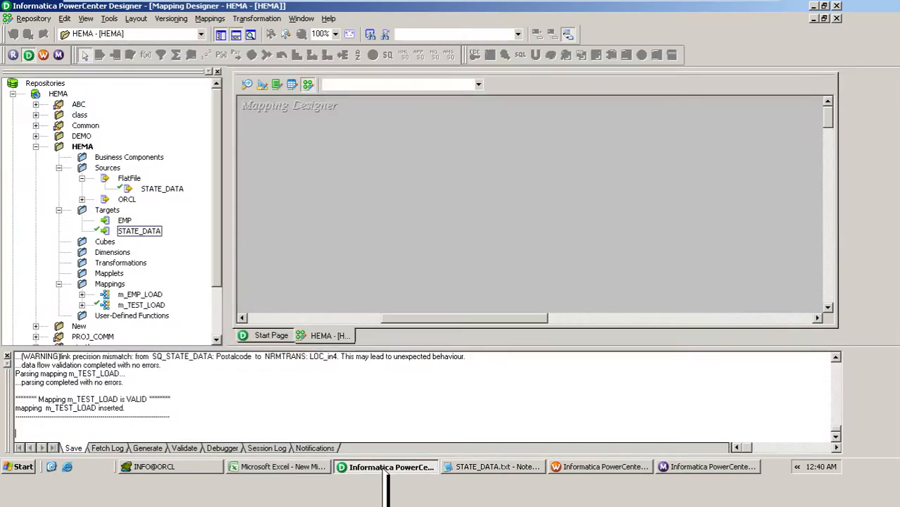
left_click(153, 233)
left_click(159, 190)
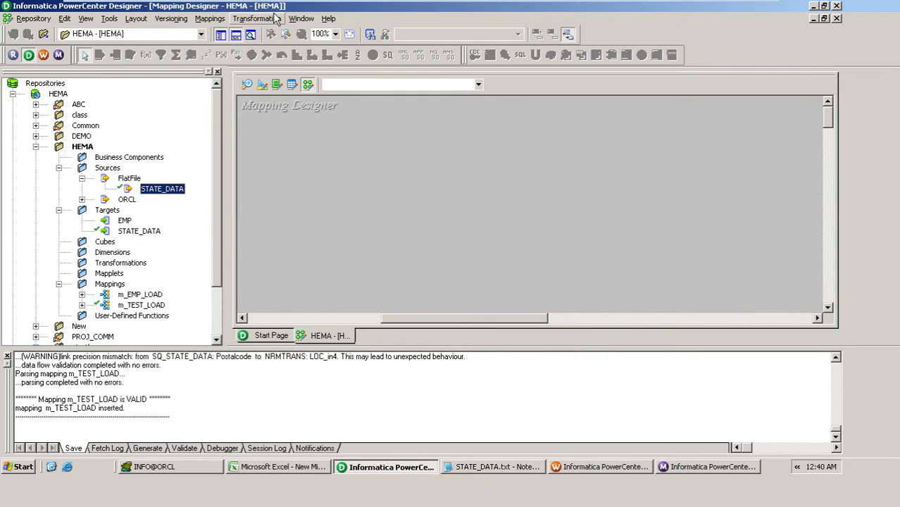
left_click(214, 20)
left_click(216, 34)
type("m_")
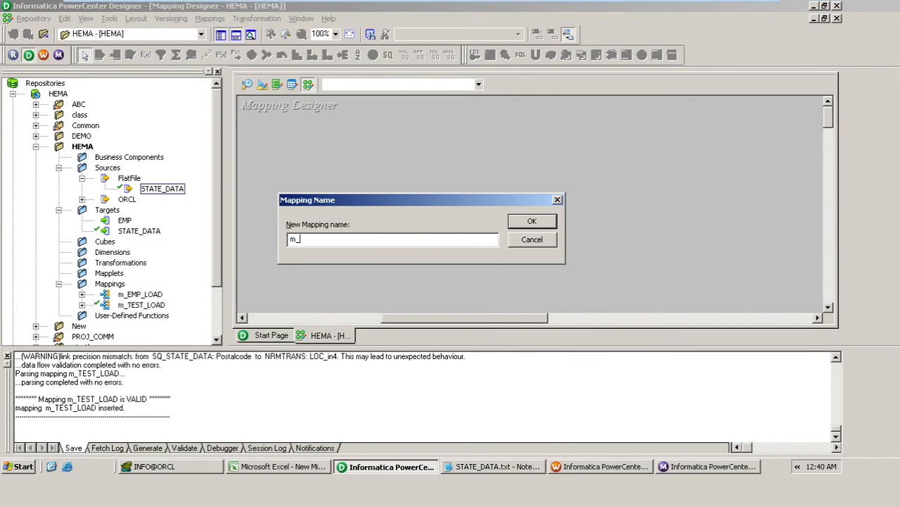
type("STATE_INFO")
key("Return")
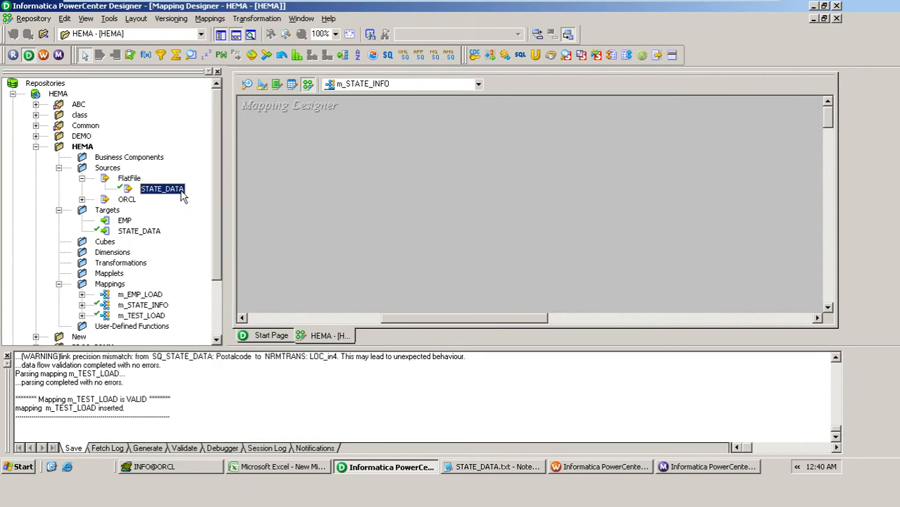
Step: Add the STATE_DATA flat file source to the mapping and arrange it side by side with its source qualifier
left_click_drag(184, 195, 326, 190)
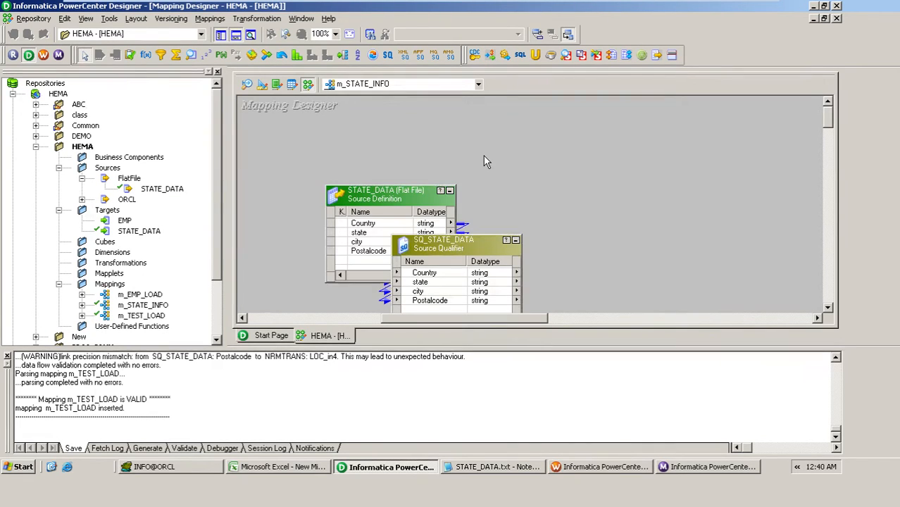
left_click_drag(394, 205, 361, 200)
left_click_drag(480, 245, 532, 190)
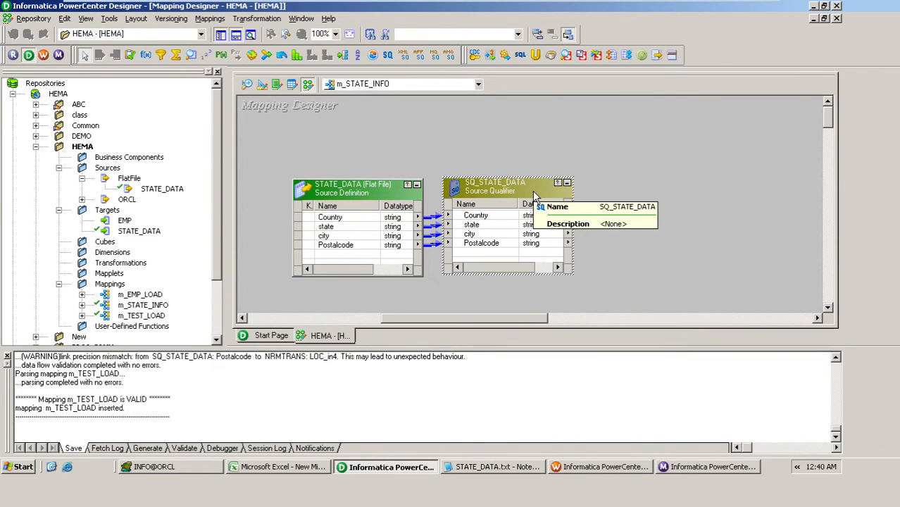
Step: Check the required layout in the Excel worksheet, and add a Normalizer transformation beside the source qualifier in PowerCenter Designer
left_click(295, 469)
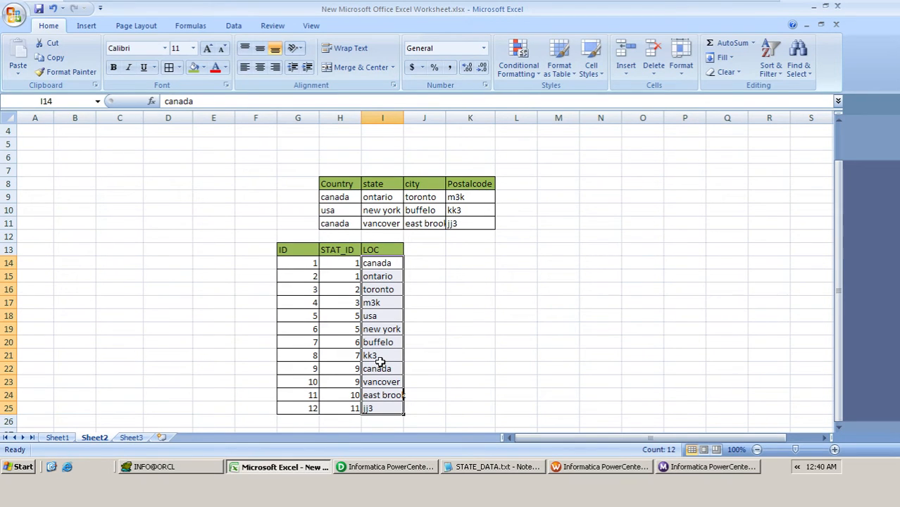
left_click(389, 466)
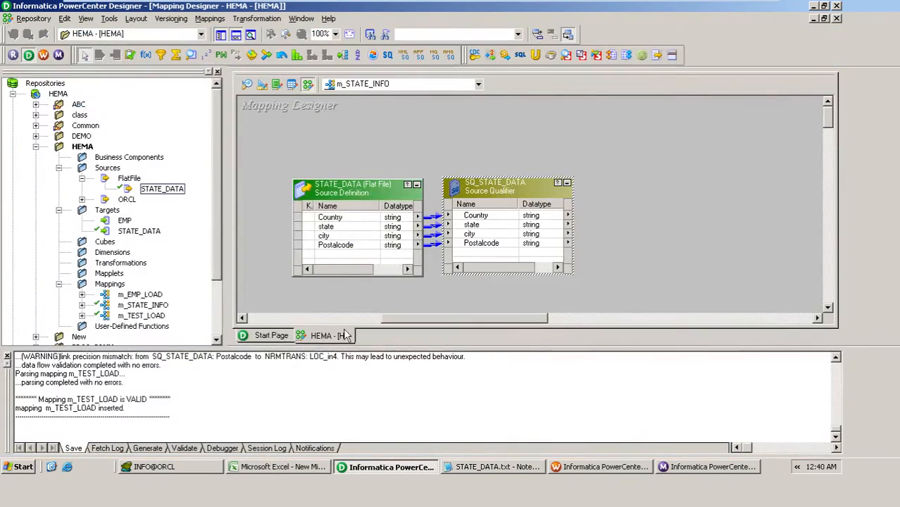
left_click(282, 55)
left_click(617, 189)
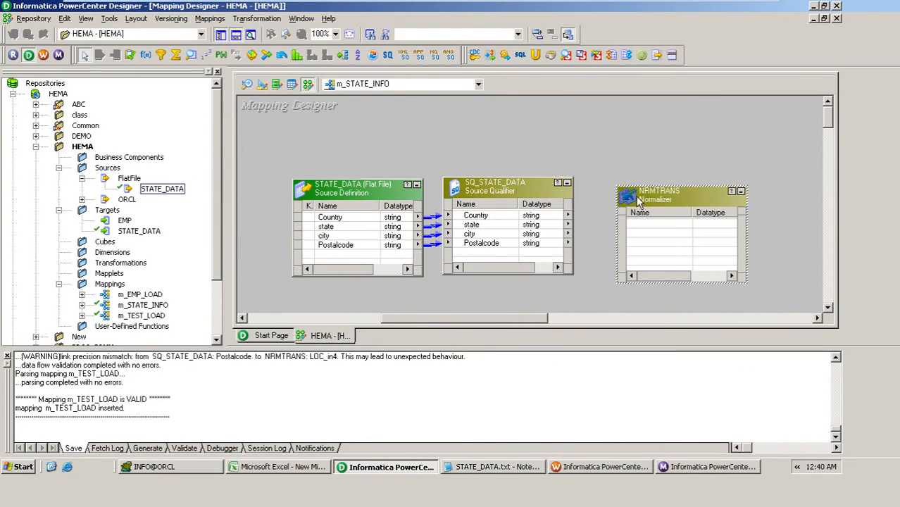
Step: Add a column named LOC with datatype string to the Normalizer transformation's column definitions
double_click(642, 200)
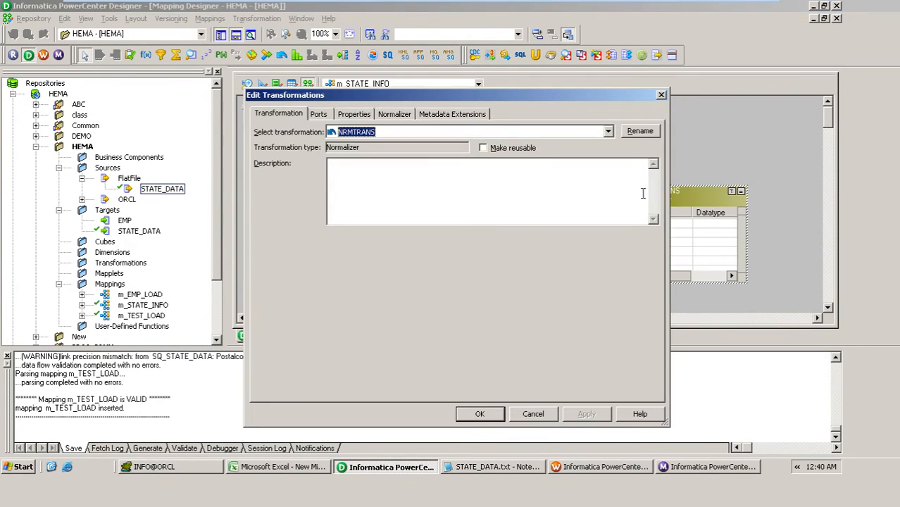
left_click(395, 114)
left_click(560, 146)
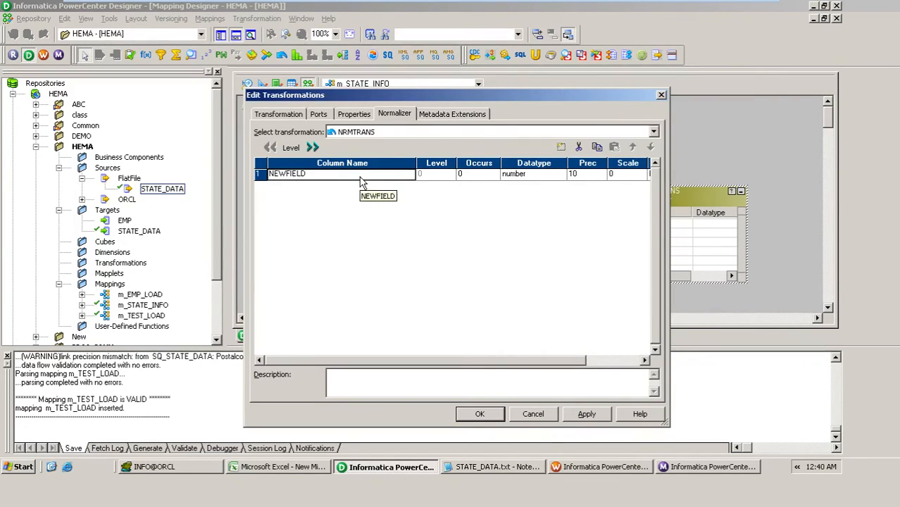
type("LOC")
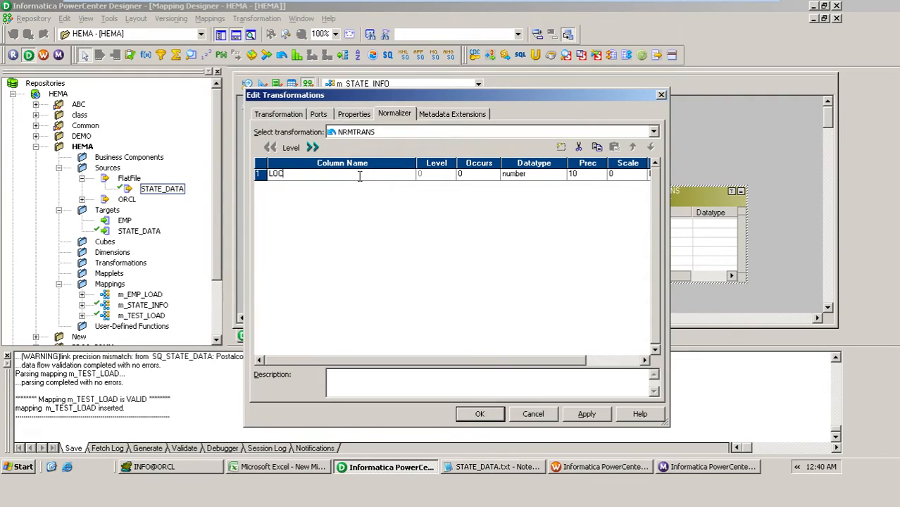
left_click(503, 176)
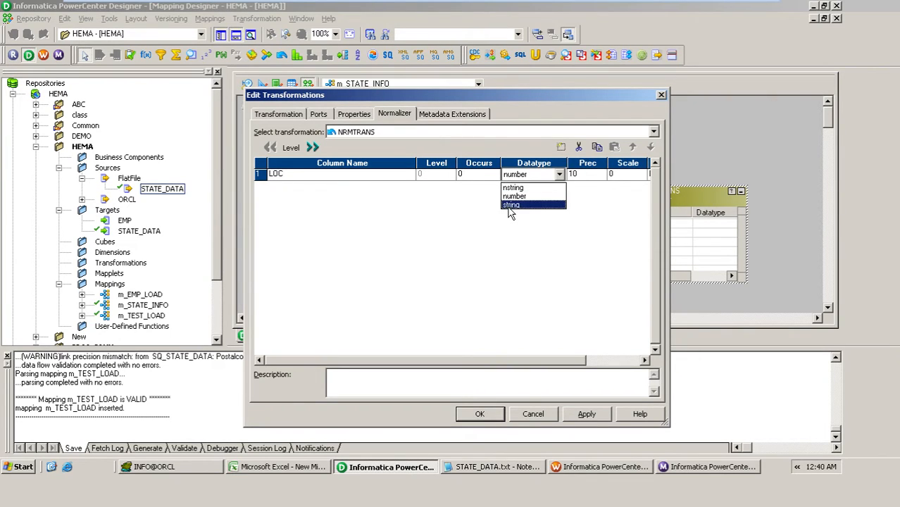
left_click(508, 210)
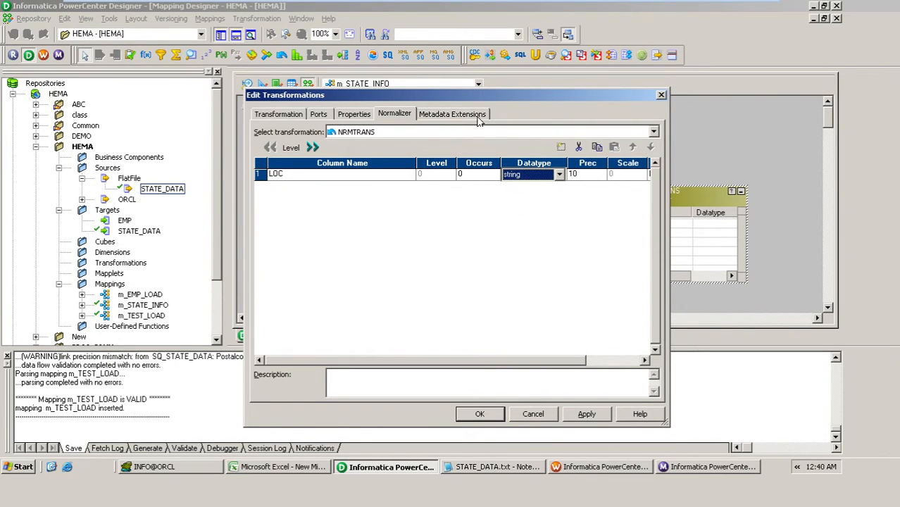
Step: Check the source qualifier's columns, set Occurs to 4 for the LOC column and accept the Normalizer settings
left_click_drag(483, 96, 517, 298)
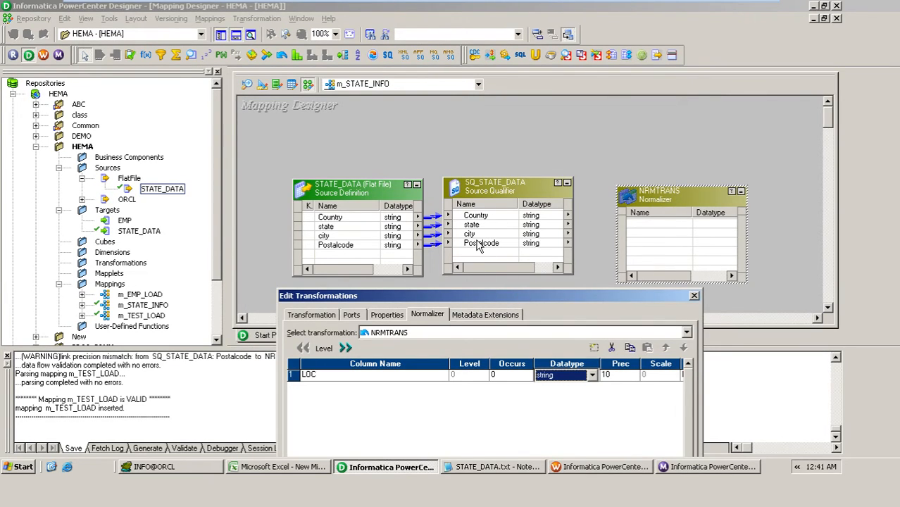
left_click_drag(498, 293, 478, 103)
left_click(478, 184)
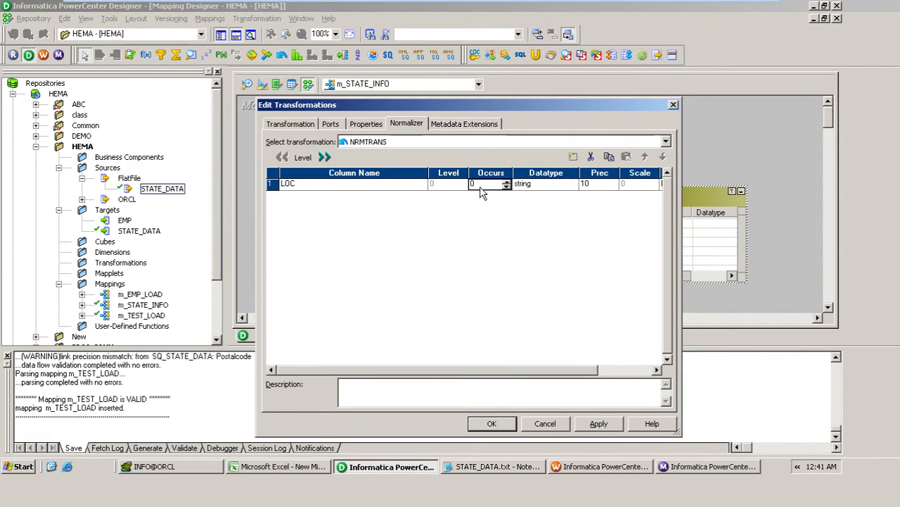
type("4")
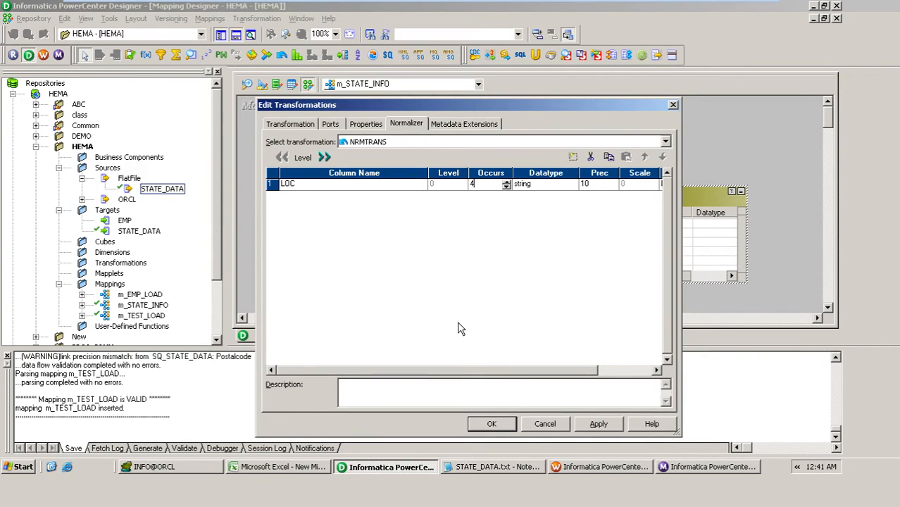
left_click(476, 424)
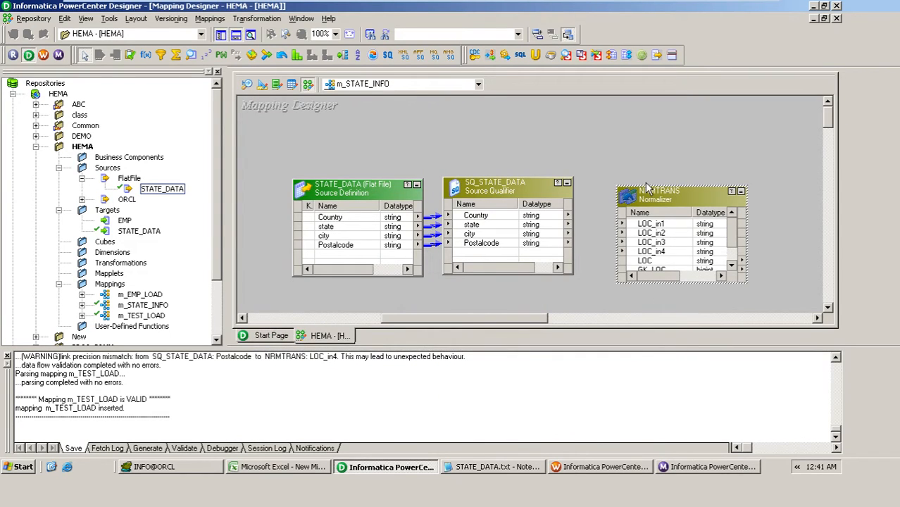
Step: Enlarge the Normalizer and source qualifier boxes in the mapping, and inspect the GK_LOC and GCID_LOC ports
left_click_drag(645, 186, 645, 160)
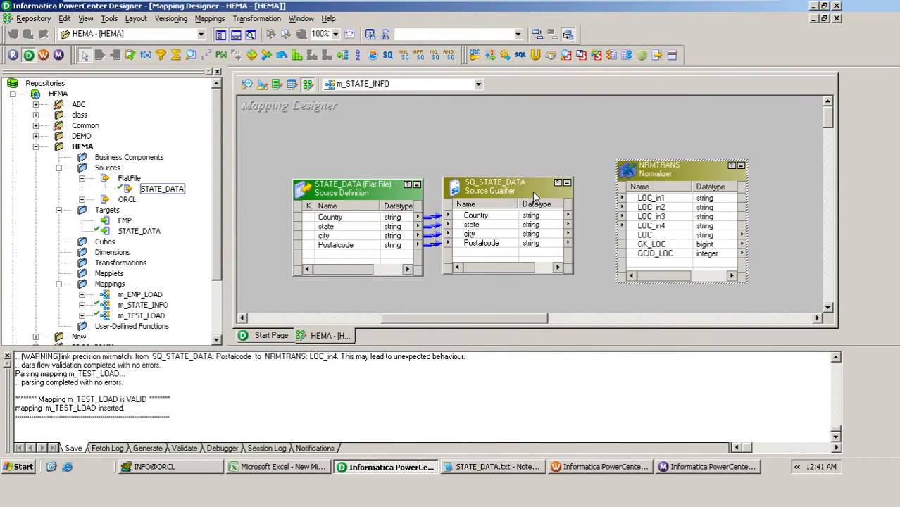
left_click_drag(516, 177, 515, 129)
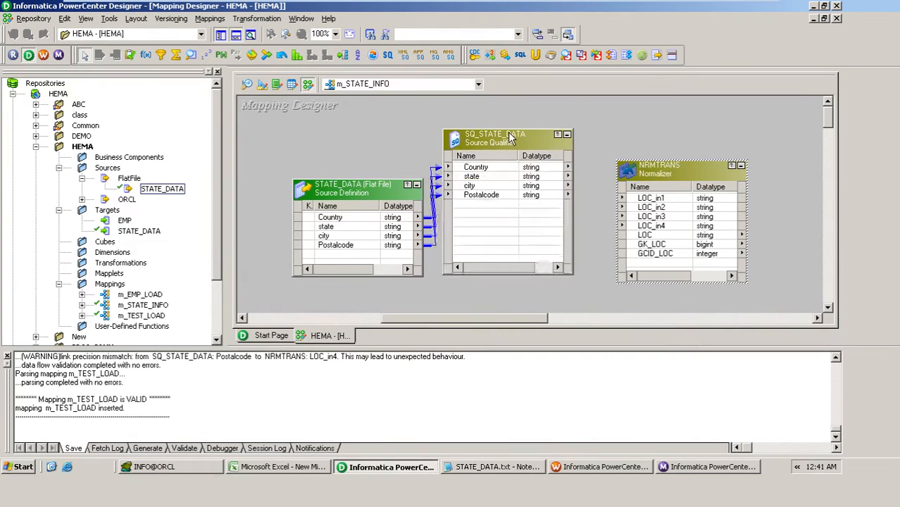
left_click(650, 245)
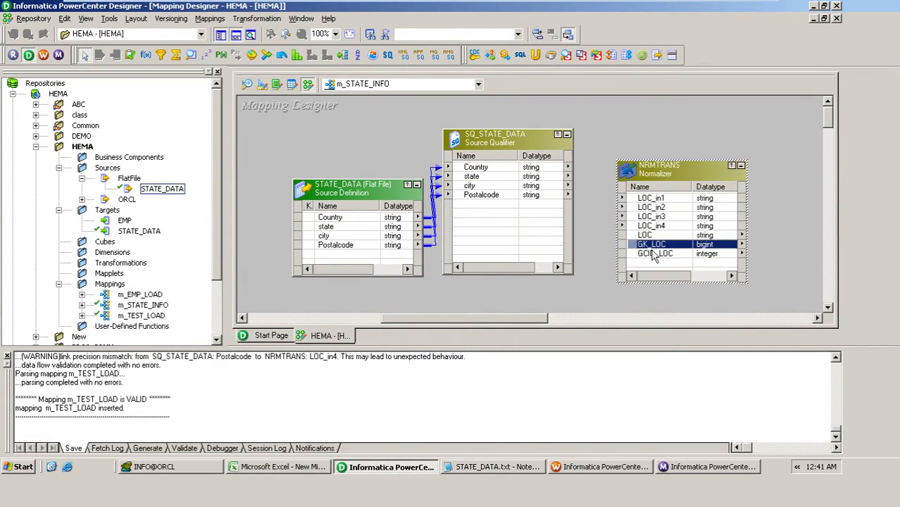
left_click(654, 255)
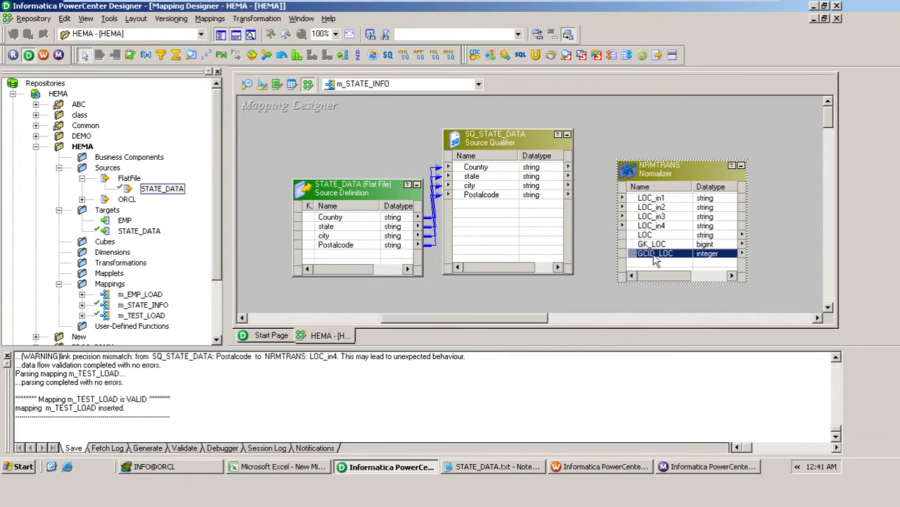
Step: Link Country, state, city and Postalcode from the source qualifier to LOC_in1 through LOC_in4, and move the Normalizer level with the qualifier
left_click(482, 186)
right_click(484, 188)
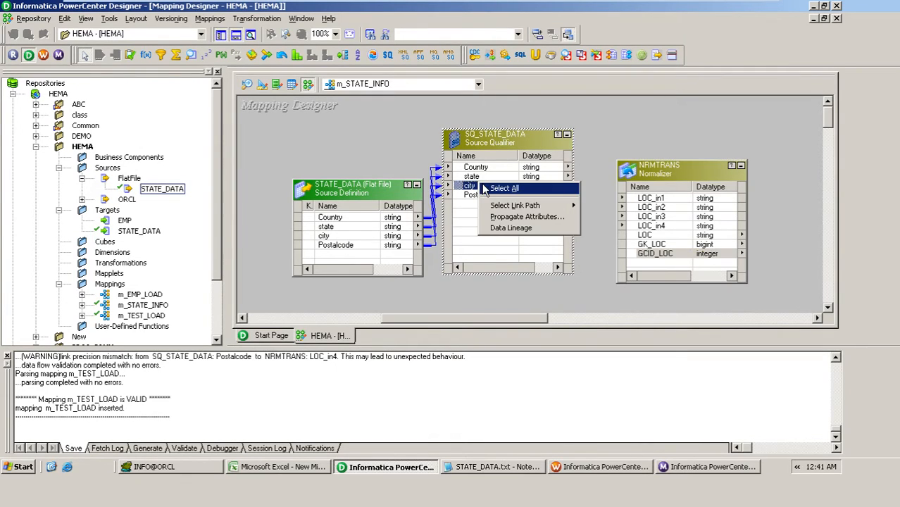
left_click(504, 188)
left_click_drag(465, 169, 651, 202)
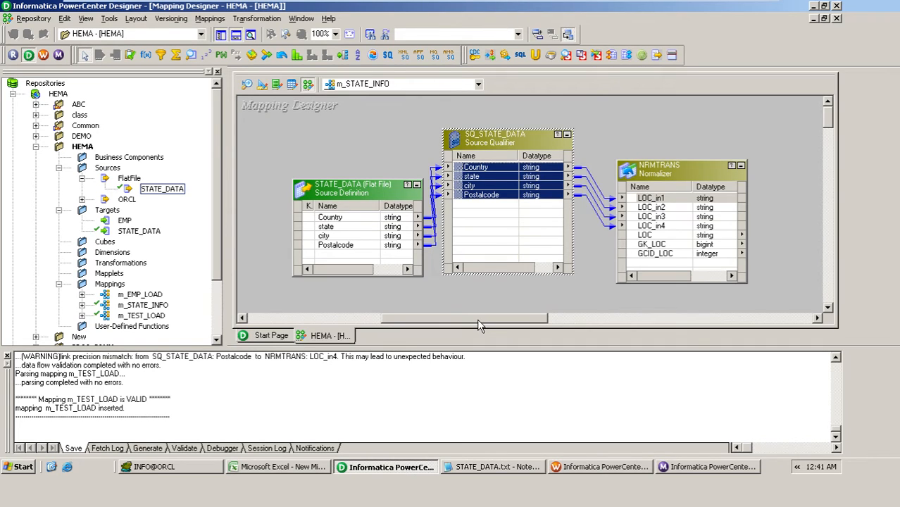
left_click_drag(477, 318, 540, 318)
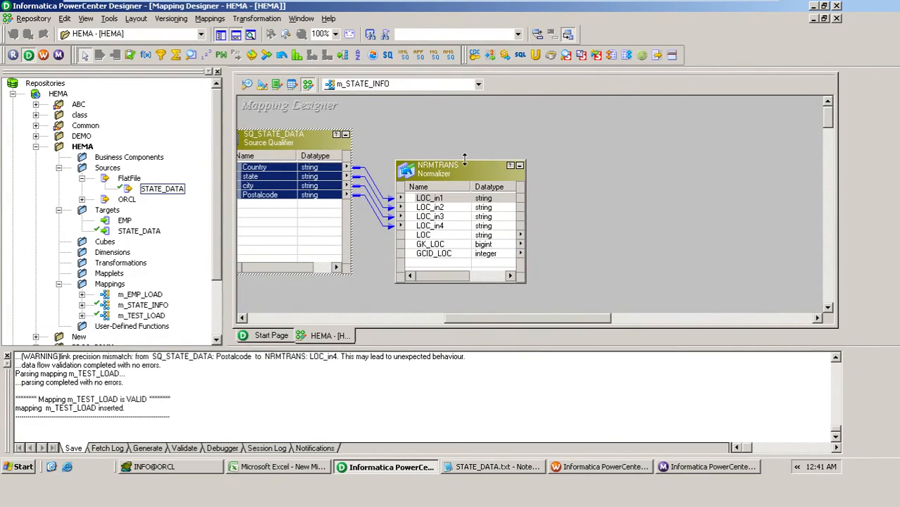
left_click_drag(463, 168, 484, 138)
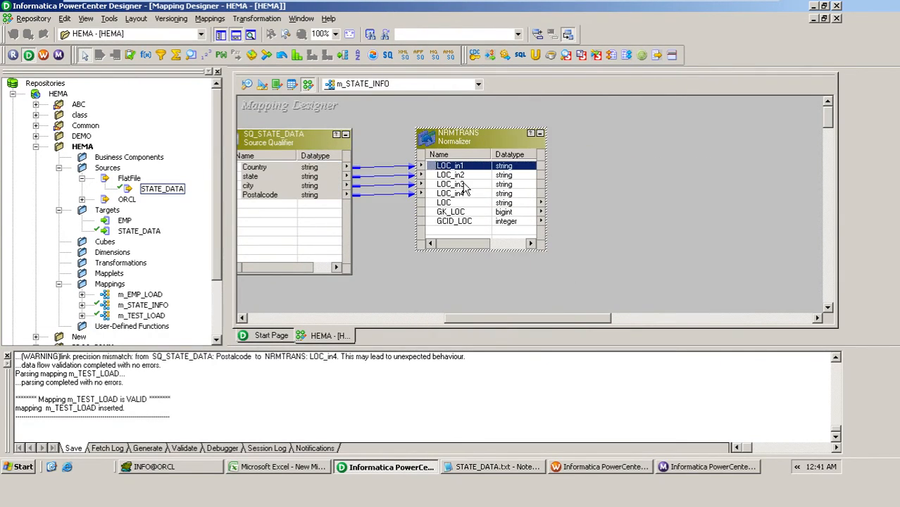
Step: Switch to the Excel worksheet and copy the ID, STAT_ID and LOC table from G13:I25 to the area starting at M13
left_click(320, 467)
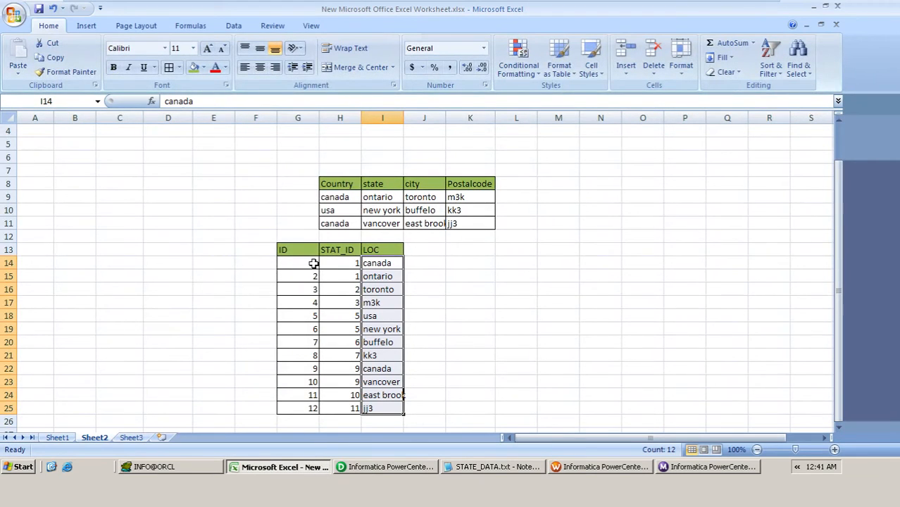
left_click(295, 249)
key("shift+Right")
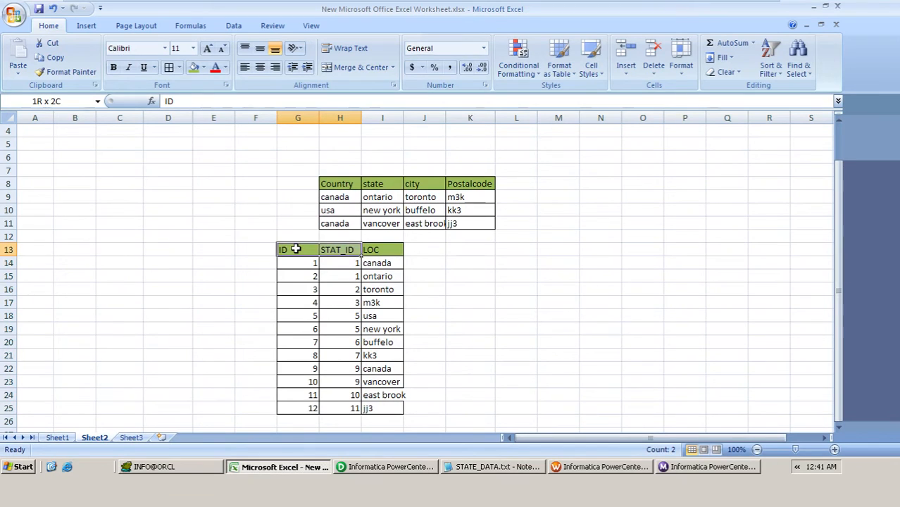
key("shift+Right")
key("shift+Down")
key("shift+Down")
key("shift+Down")
key("shift+Down")
key("shift+Down")
key("shift+Down")
key("shift+Down")
key("shift+Down")
key("shift+Down")
key("shift+Down")
key("shift+Down")
key("shift+Down")
key("shift+Down")
key("shift+Down")
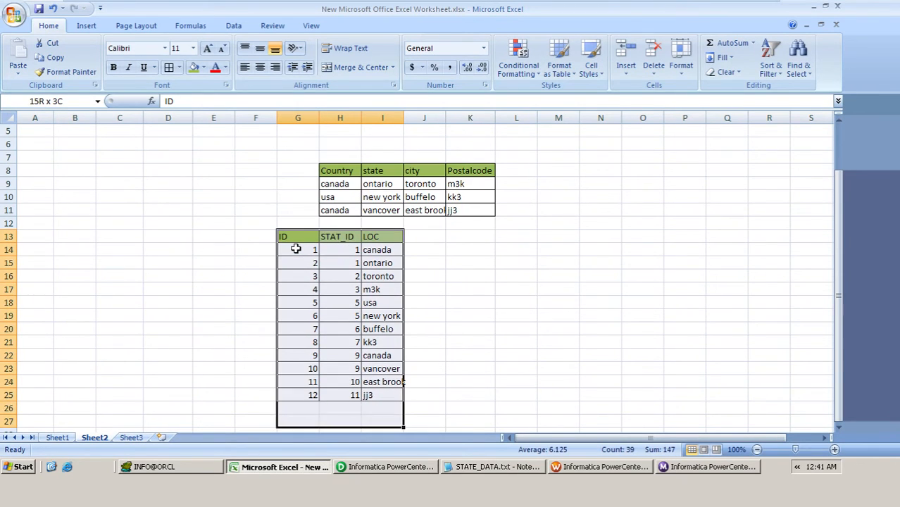
key("shift+Up")
key("shift+Up")
key("ctrl+c")
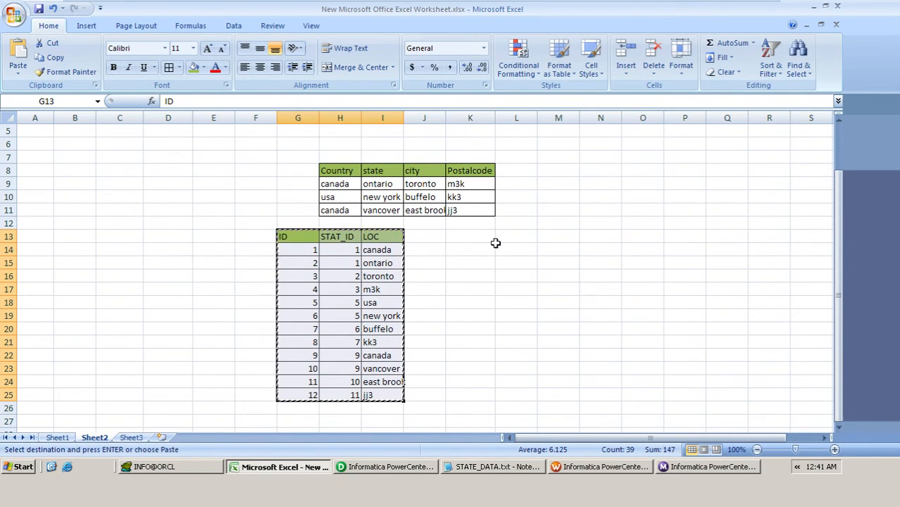
left_click(558, 248)
left_click(553, 237)
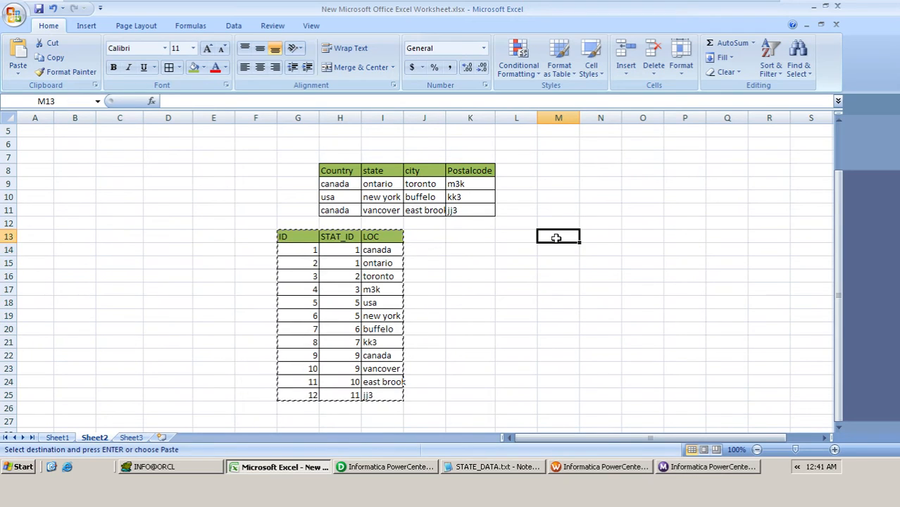
key("ctrl+v")
Step: Rename the copied table's STAT_ID header to gc_id and its ID header to gk_id
left_click(608, 248)
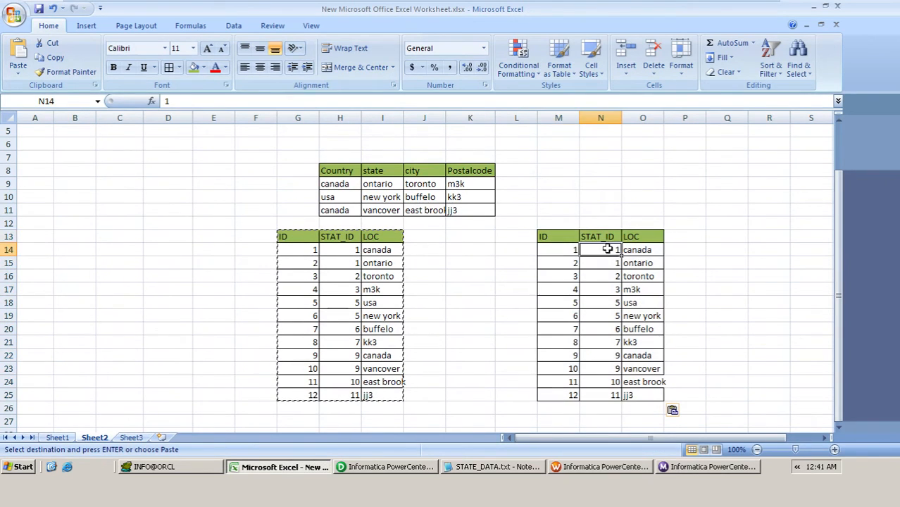
left_click(602, 234)
type("g")
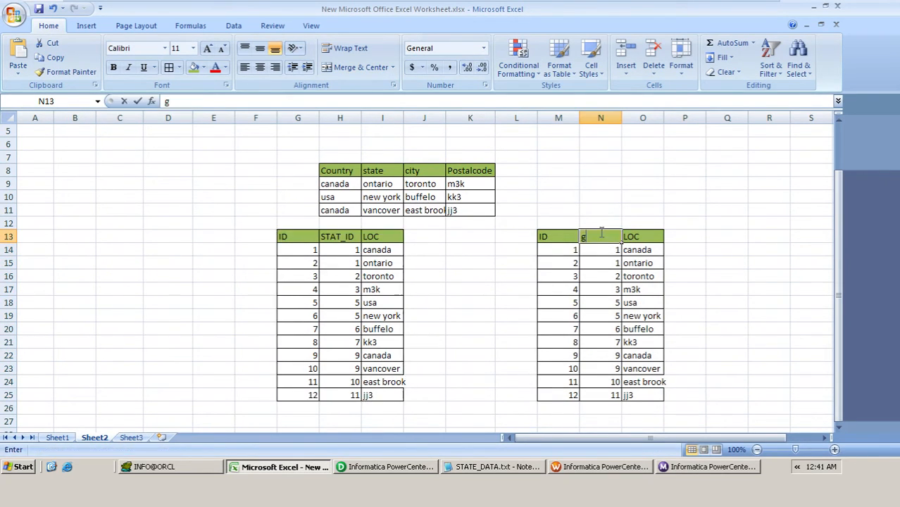
type("c_id")
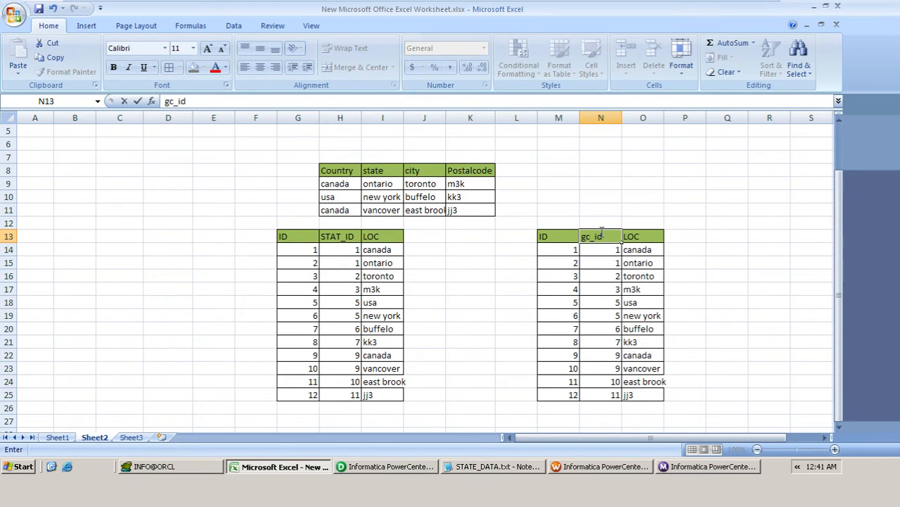
key("Left")
type("gk")
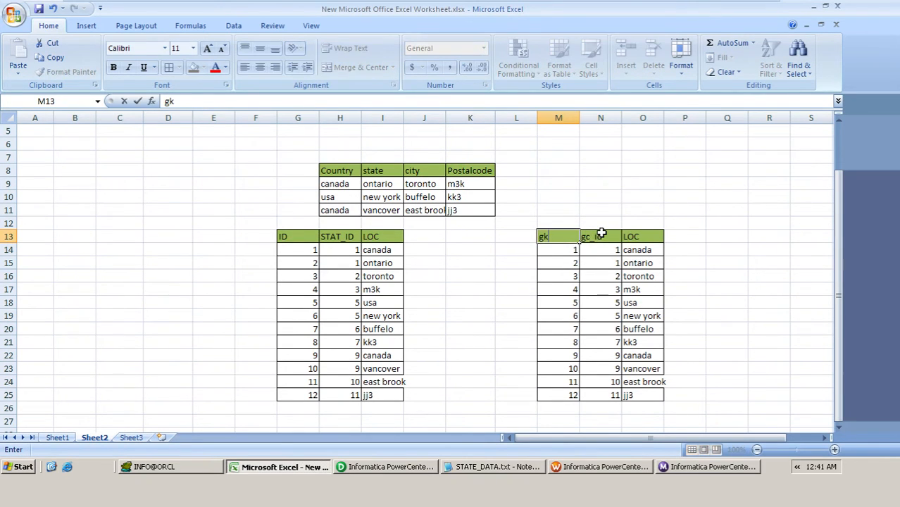
type("_id")
key("Return")
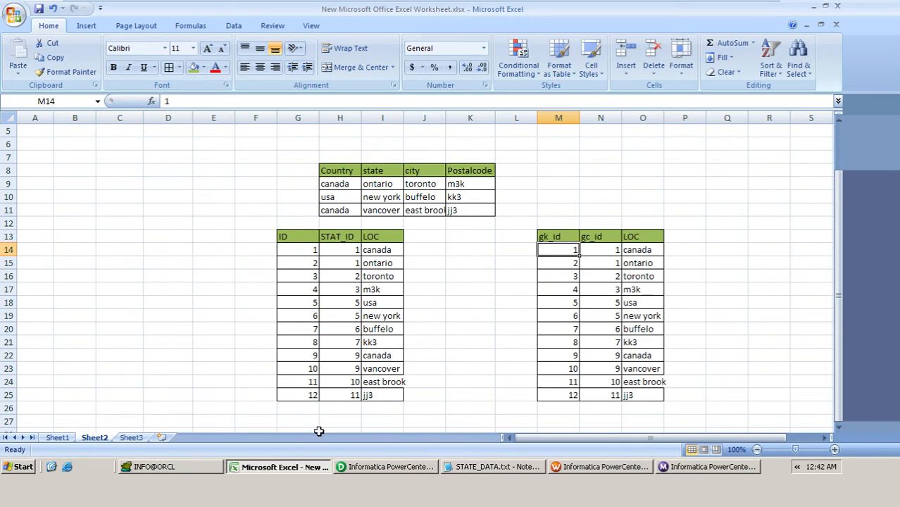
Step: Set the gc_id values for the ontario, toronto and m3k rows of the copied table to 2, 3 and 4
left_click(604, 251)
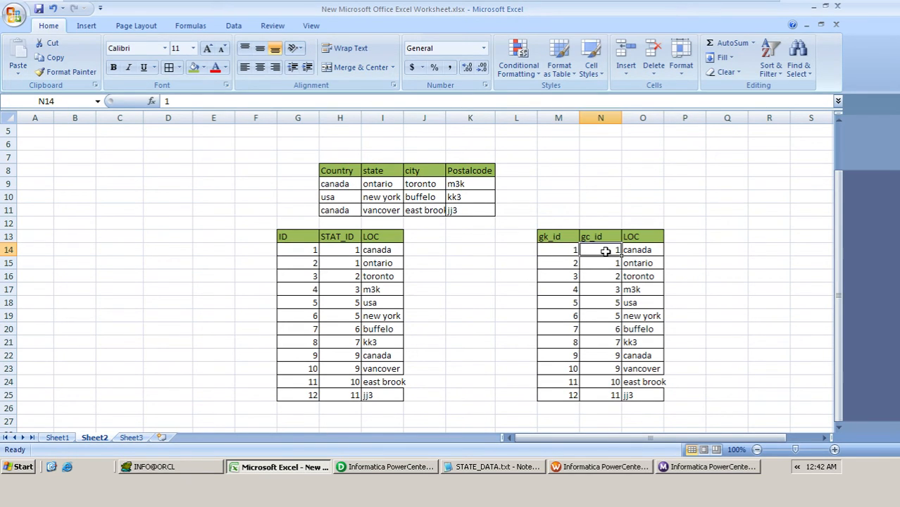
key("Down")
type("2")
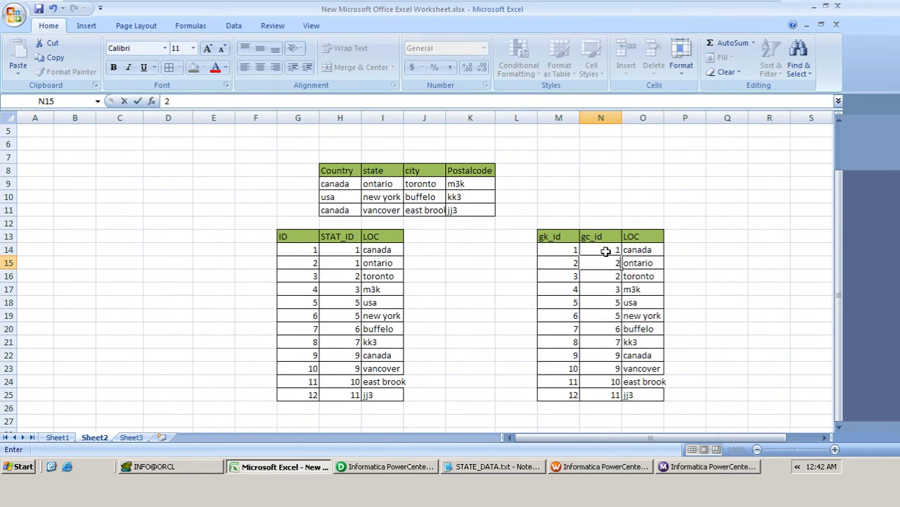
key("Return")
type("3")
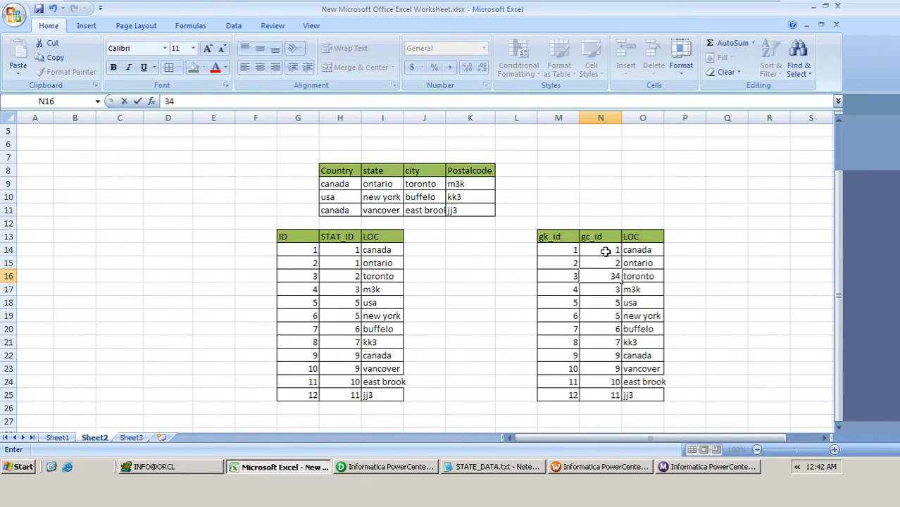
type("4")
key("Return")
key("Up")
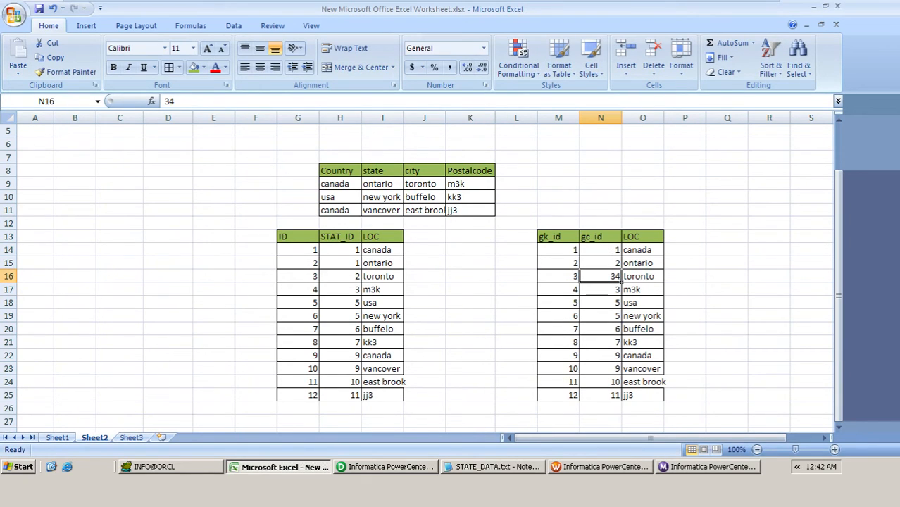
type("3")
key("Return")
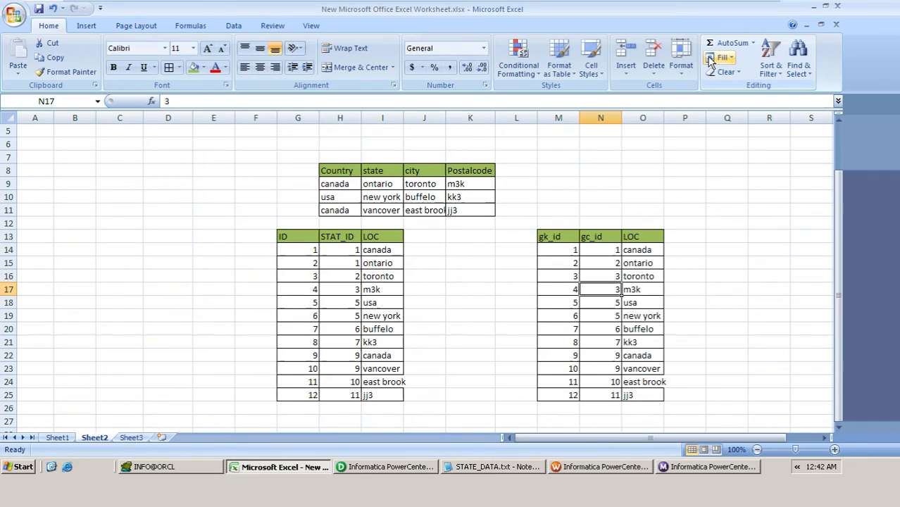
type("4")
key("Return")
Step: Copy the gc_id values 1 to 4 from N14:N17 into the next four rows, starting at N18
key("Up")
key("Up")
key("Up")
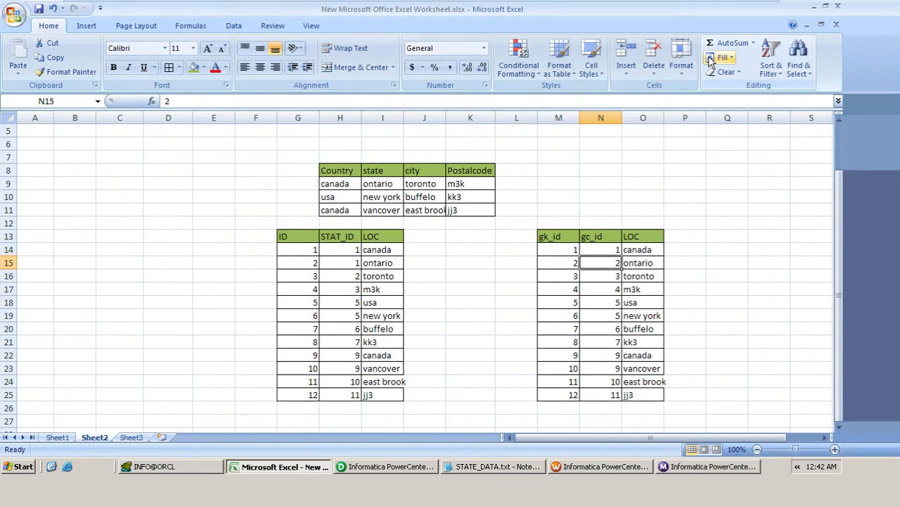
key("Up")
key("shift+Down")
key("shift+Down")
key("shift+Down")
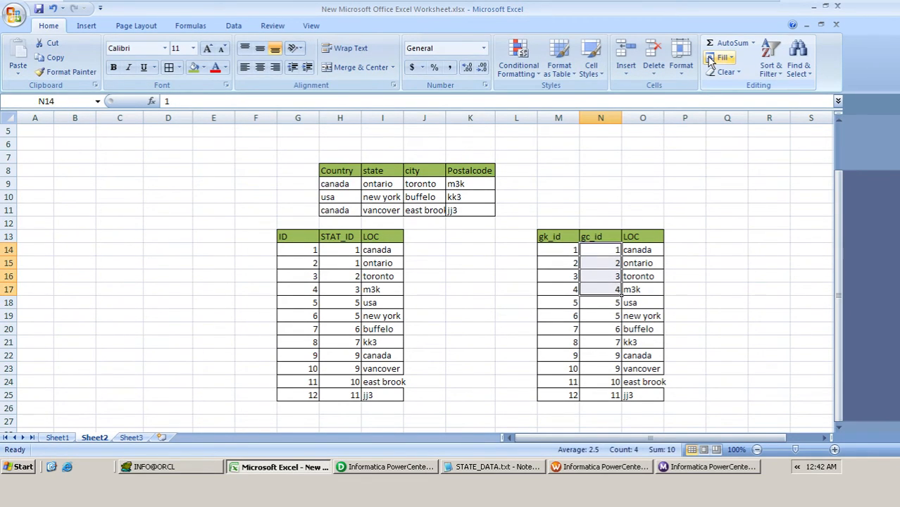
key("ctrl+c")
key("Down")
key("Down")
key("Down")
key("Down")
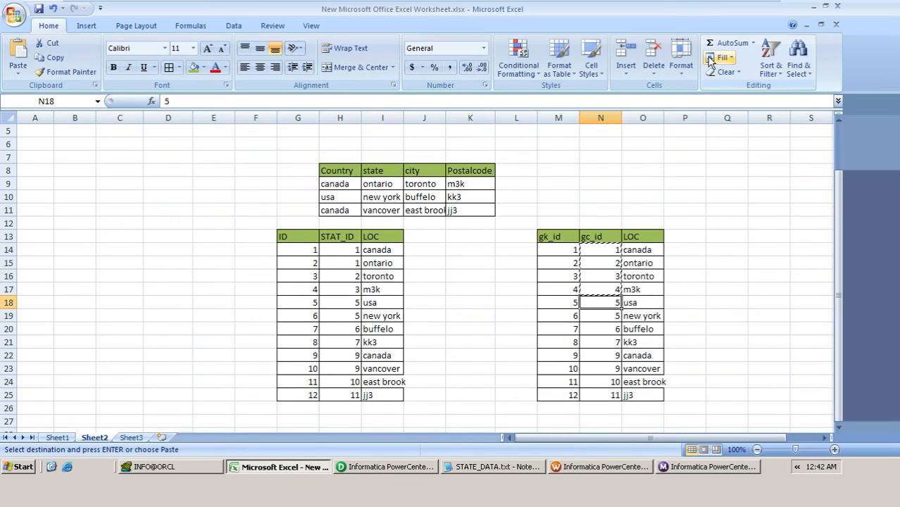
key("ctrl+v")
Step: Paste the same gc_id sequence into the last four rows, N22:N25, and clear the copy selection
key("Down")
key("Down")
key("Down")
key("Down")
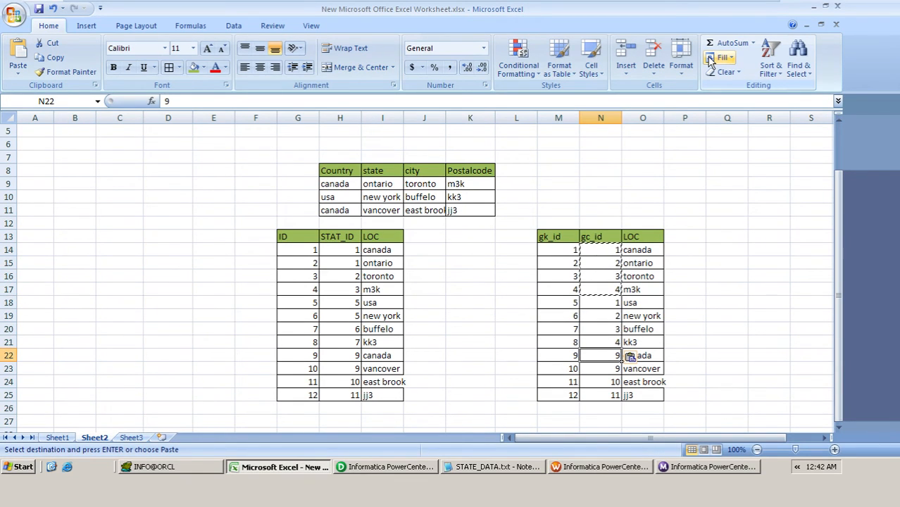
key("ctrl+v")
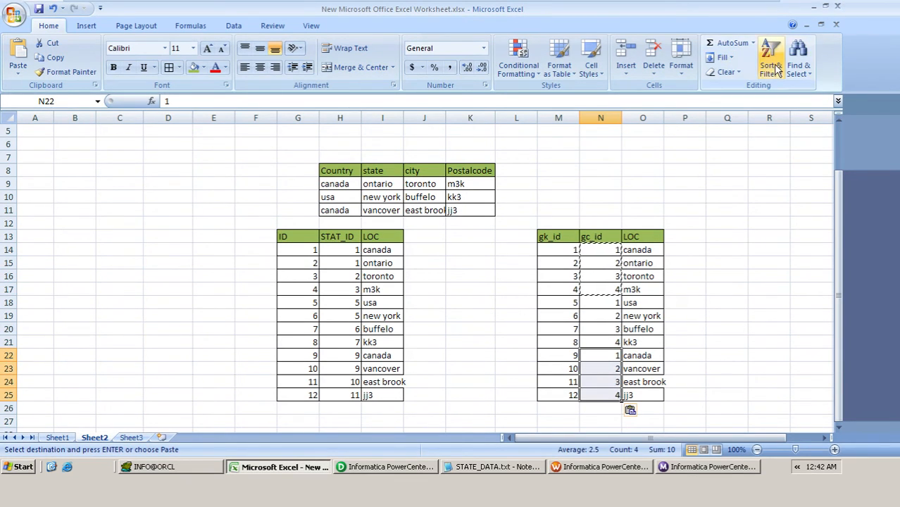
left_click(713, 192)
key("Escape")
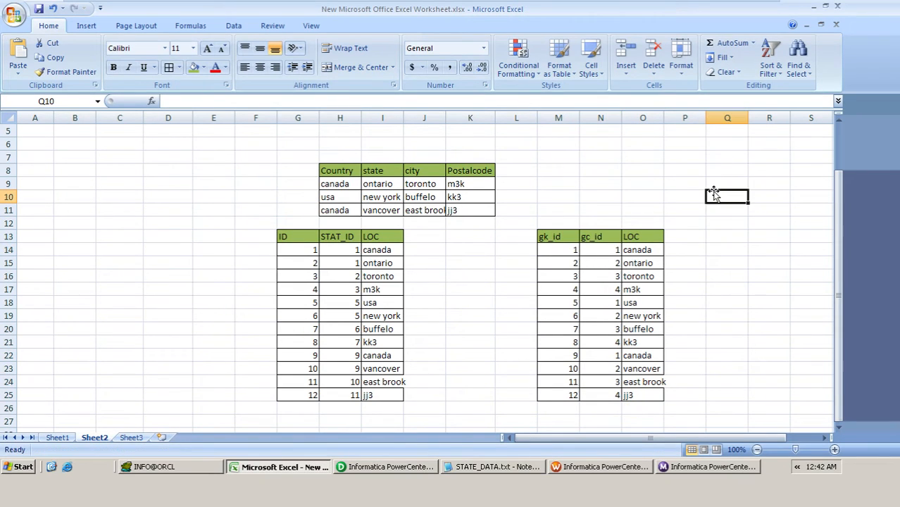
Step: Examine how the source row relates to gk_id and gc_id, and compare them with the ID and STAT_ID columns
left_click(336, 184)
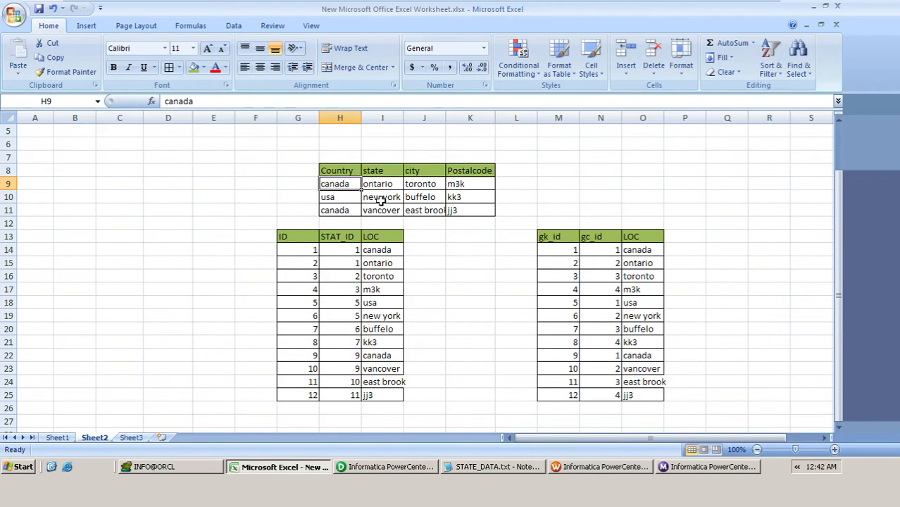
left_click(605, 251)
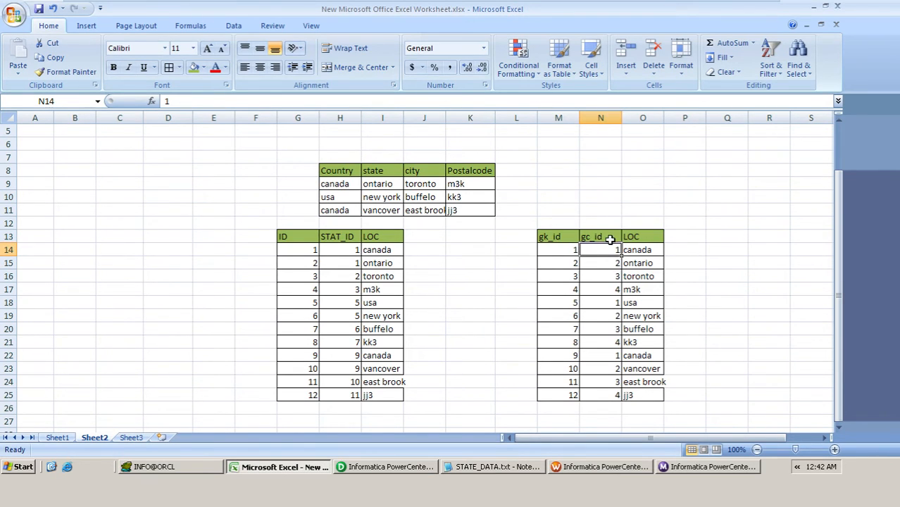
left_click_drag(345, 252, 352, 398)
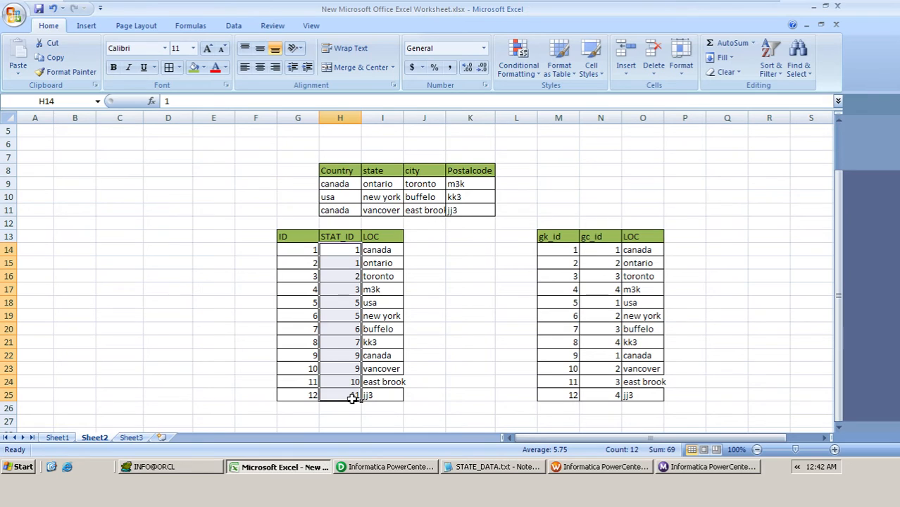
left_click(603, 252)
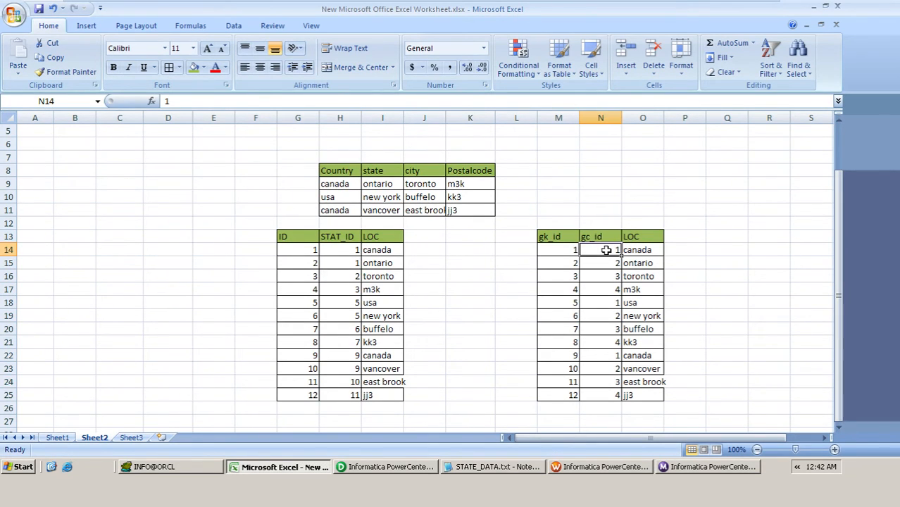
left_click(562, 251)
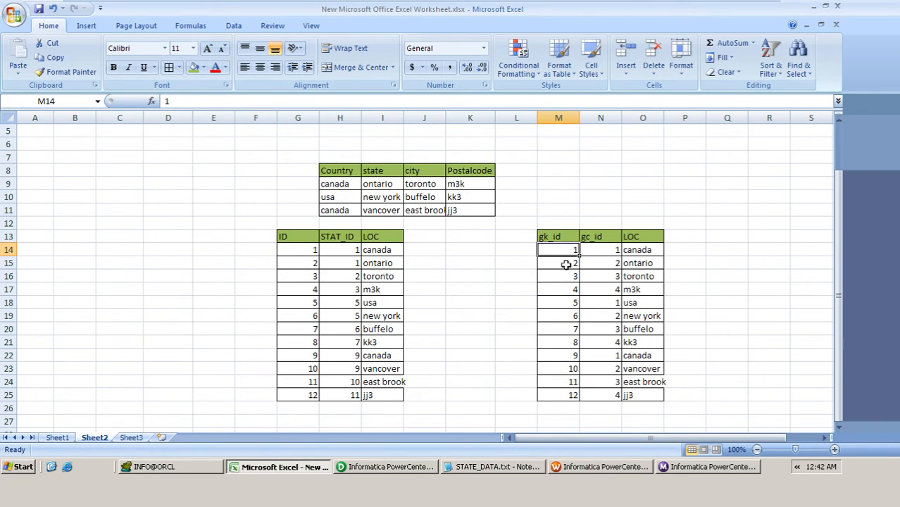
left_click(570, 264)
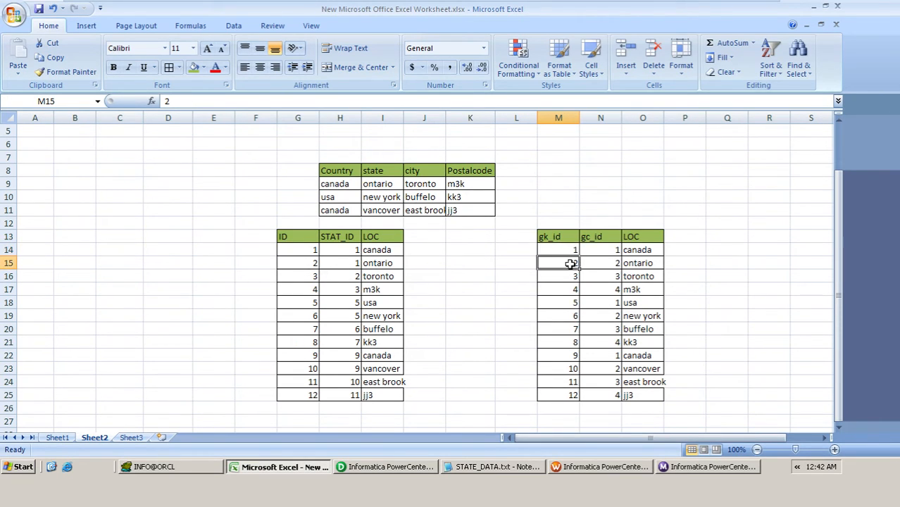
left_click(311, 264)
left_click(349, 264)
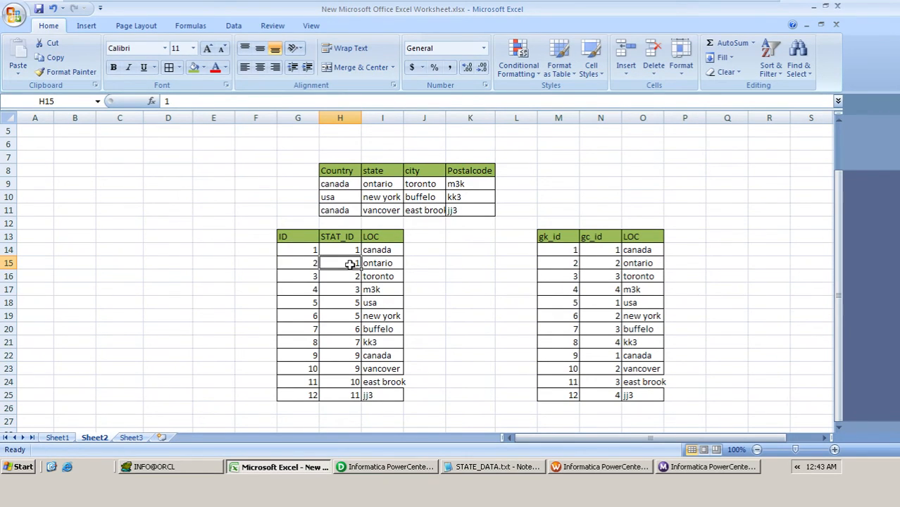
Step: Compare the gk_id and gc_id pairs with the required STAT_ID values row by row, from canada to the usa row
left_click(610, 250)
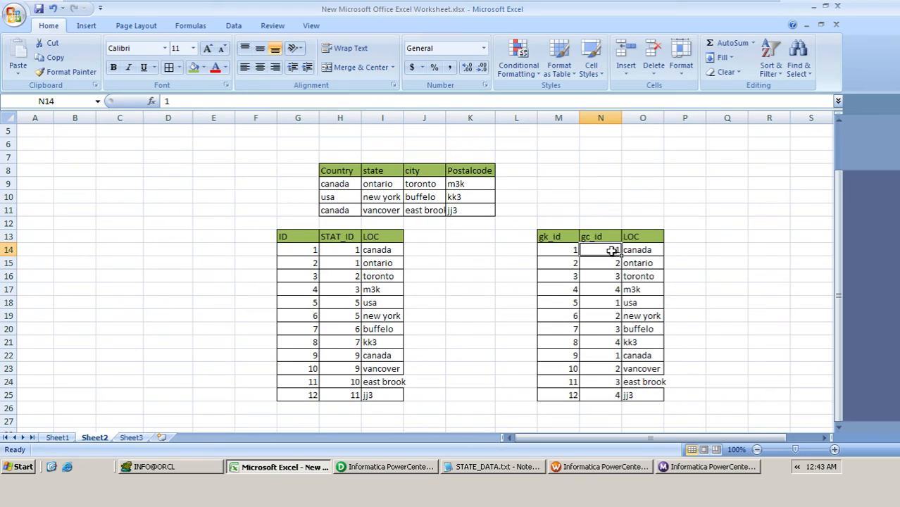
left_click(562, 249)
left_click(350, 250)
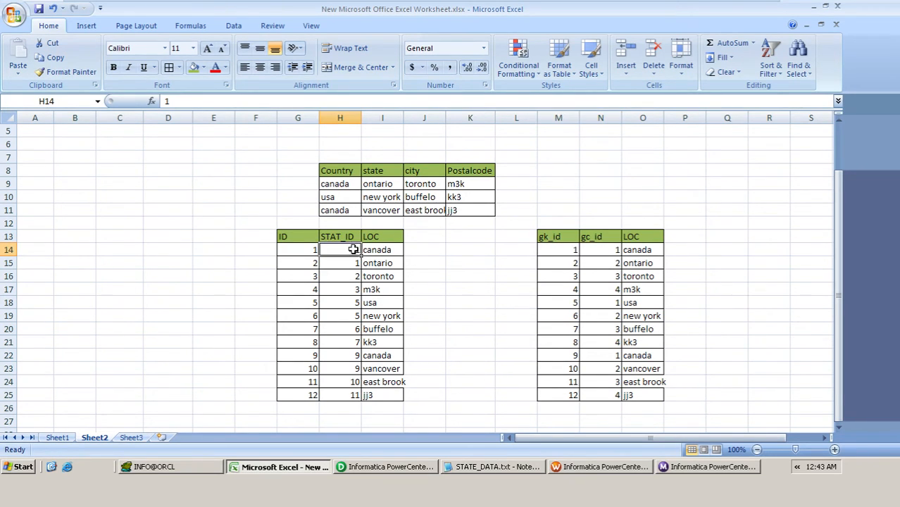
left_click(612, 265)
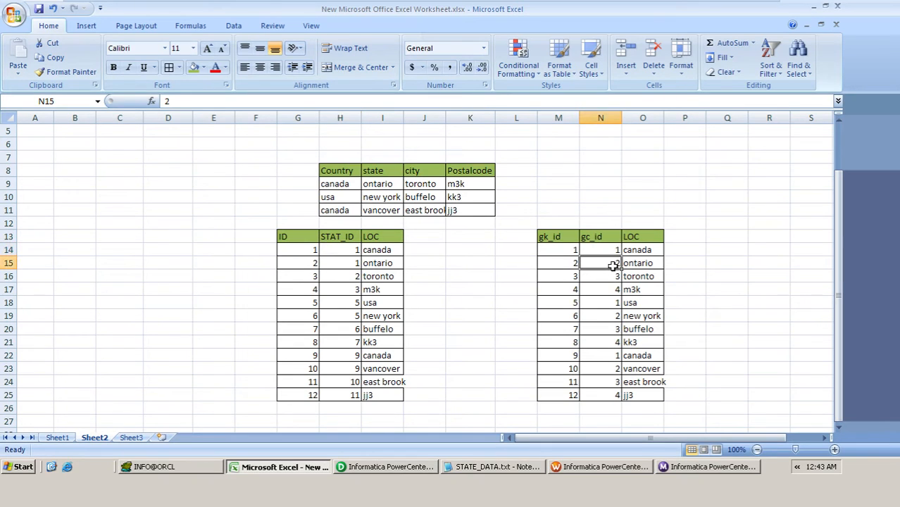
left_click(566, 264)
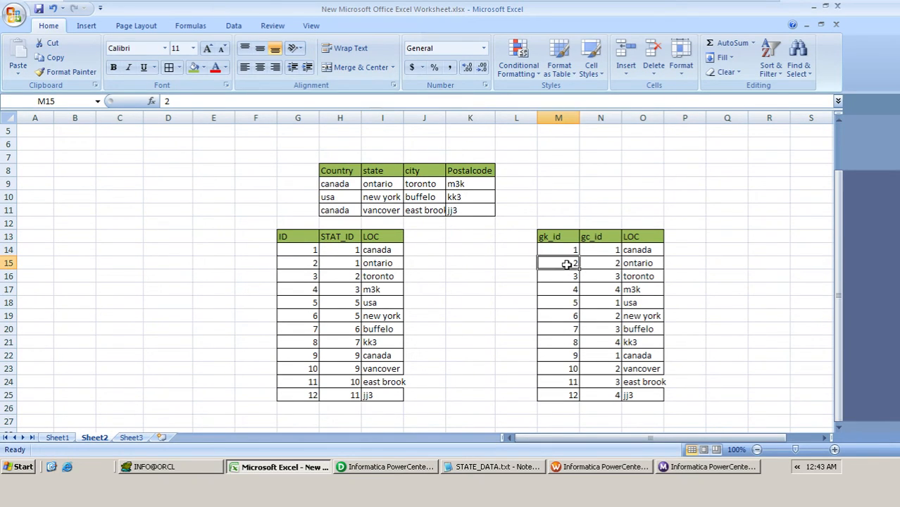
left_click(356, 268)
left_click(297, 275)
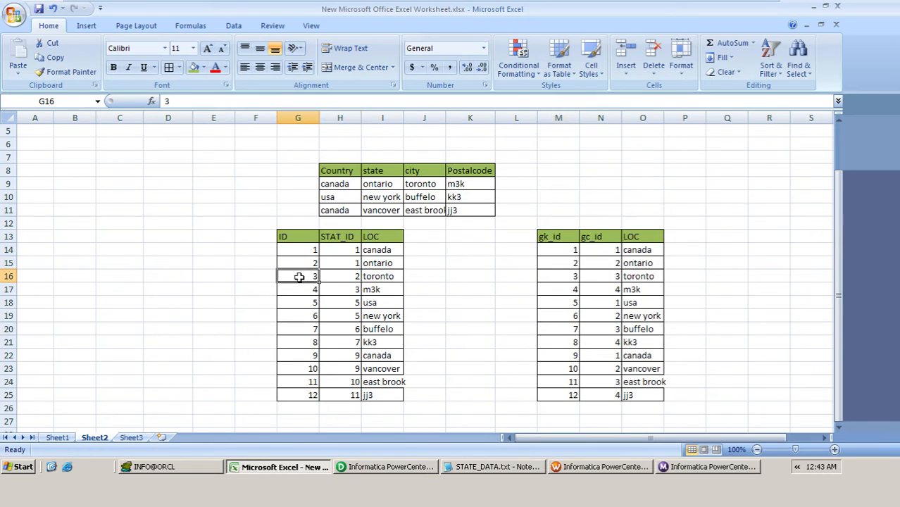
left_click(350, 276)
left_click(314, 290)
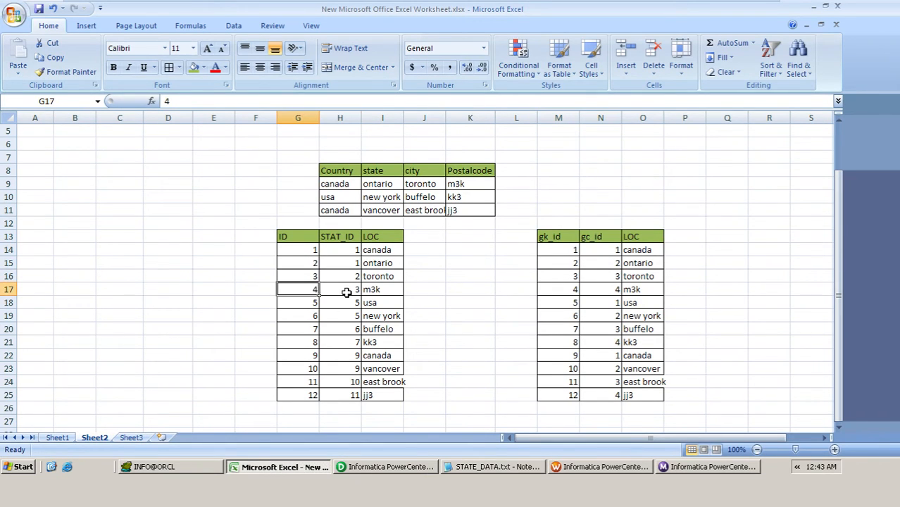
left_click(347, 291)
left_click(612, 303)
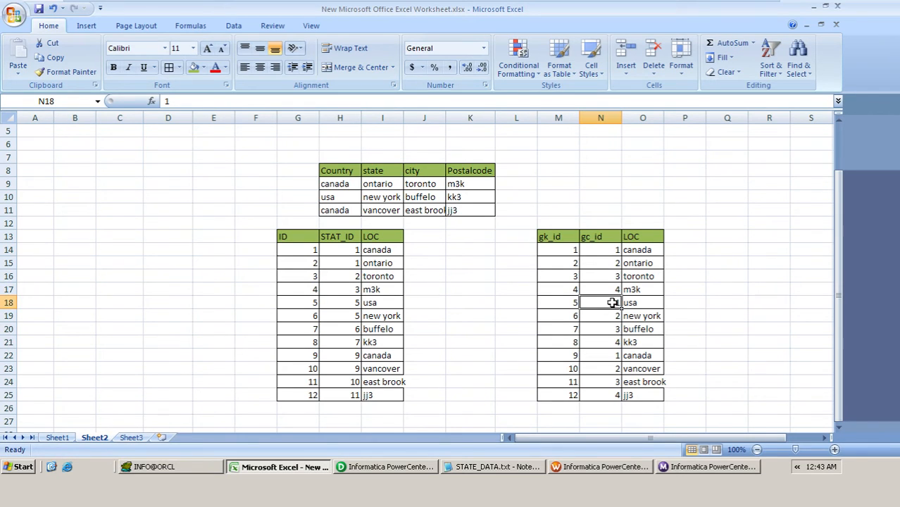
Step: Compare the gk_id and gc_id values with the required STAT_ID for the usa, new york and second canada rows
left_click(571, 302)
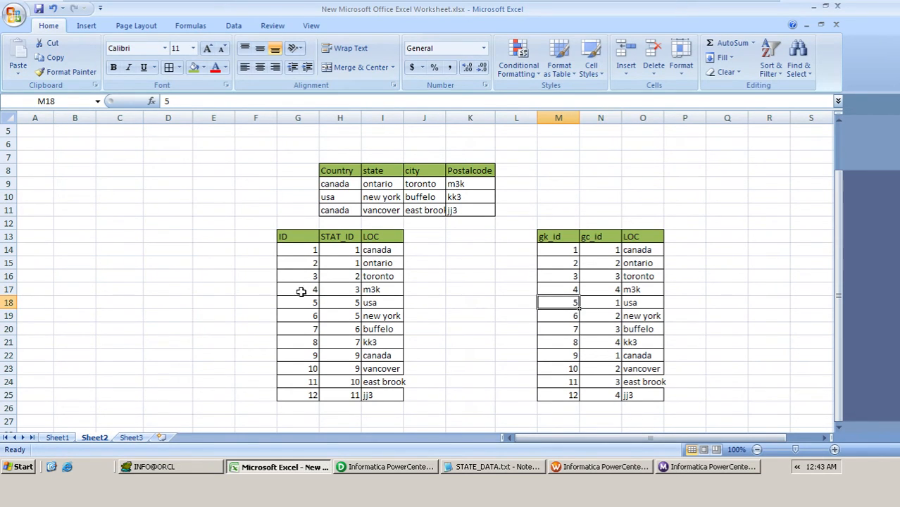
left_click(348, 301)
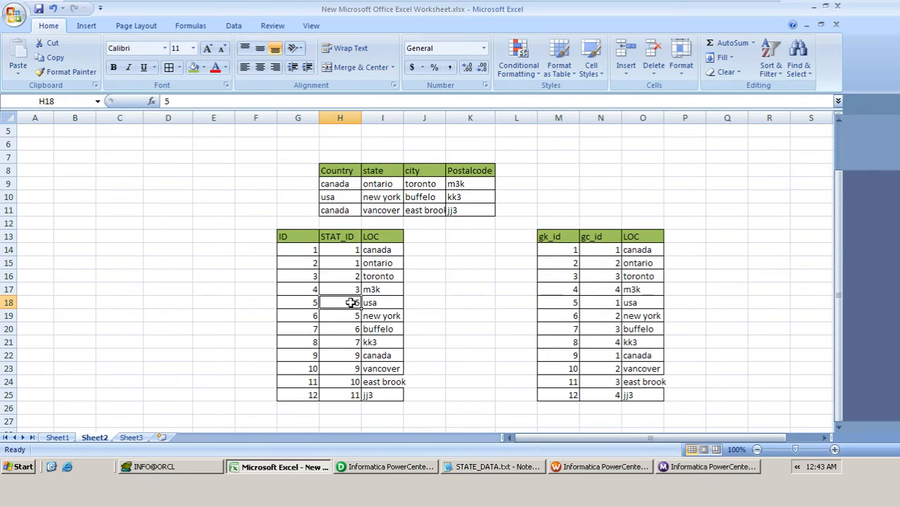
left_click(606, 319)
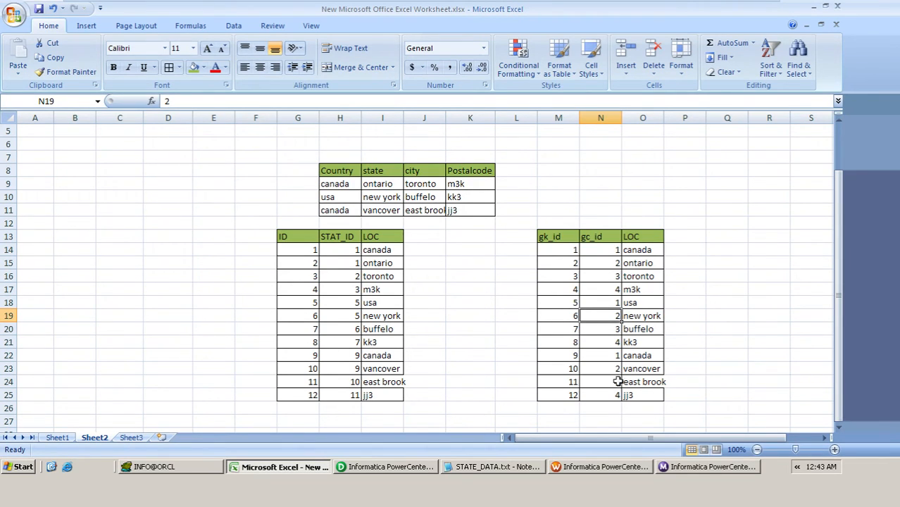
left_click(609, 355)
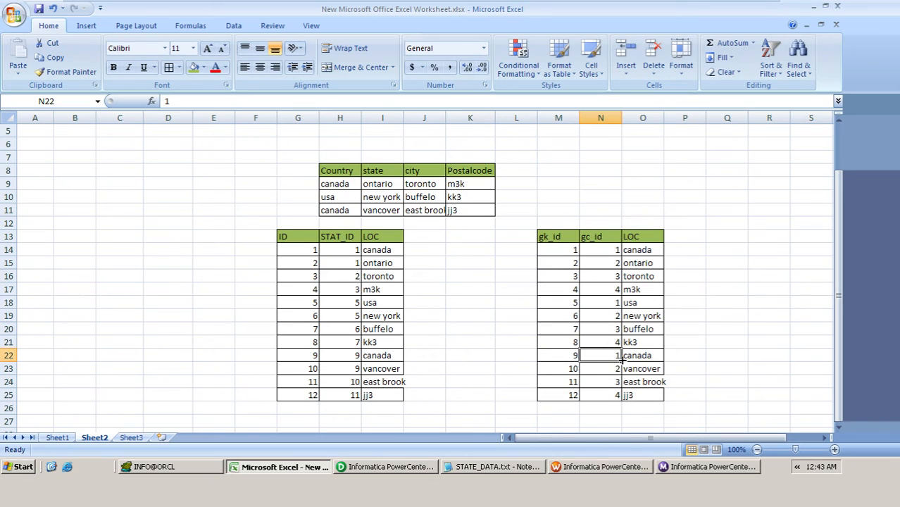
left_click(563, 355)
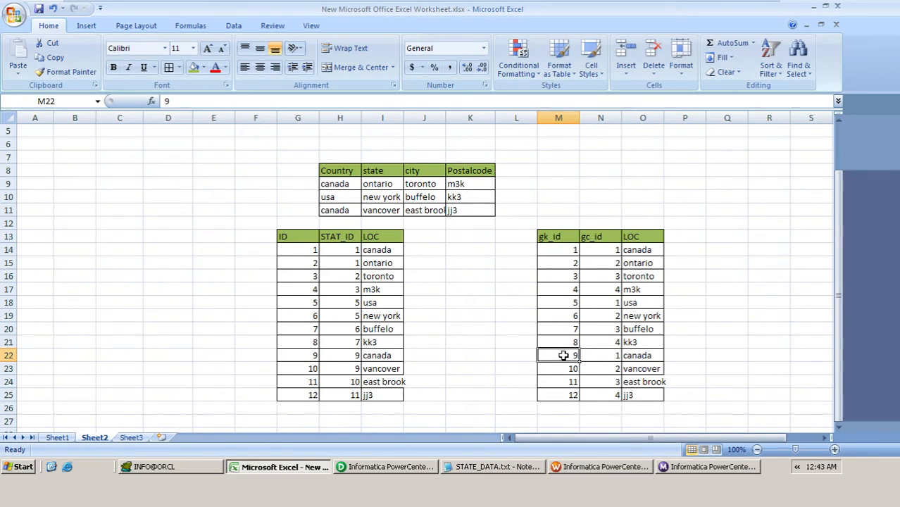
Step: Switch to PowerCenter Designer, add an Expression transformation after the Normalizer, and link LOC, GK_LOC and GCID_LOC into it
left_click(366, 466)
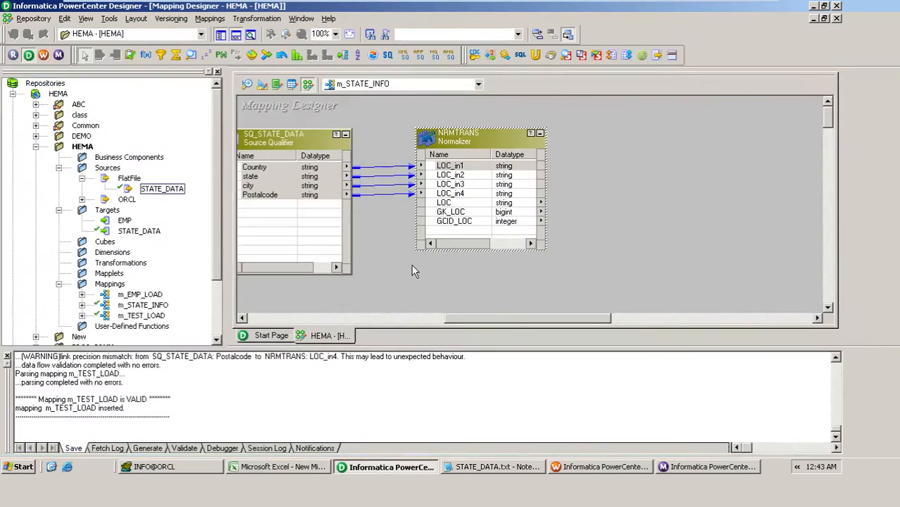
left_click(146, 55)
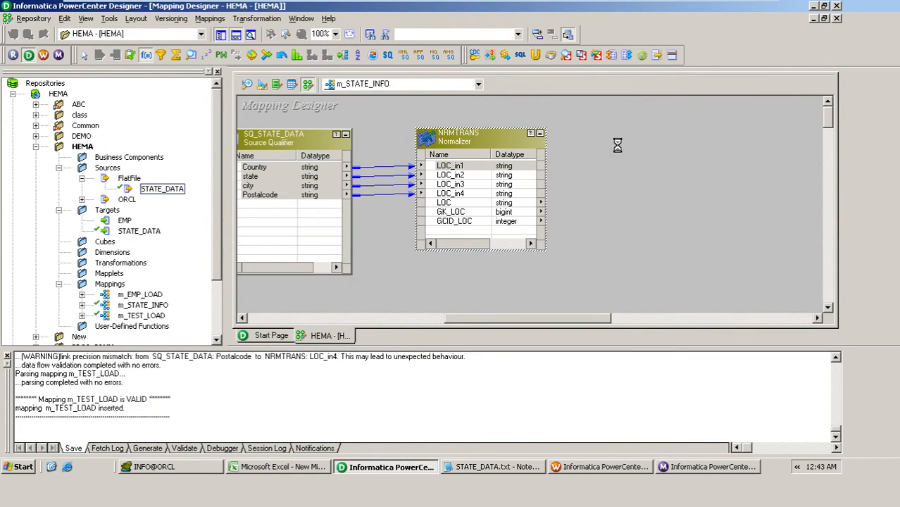
left_click(455, 203)
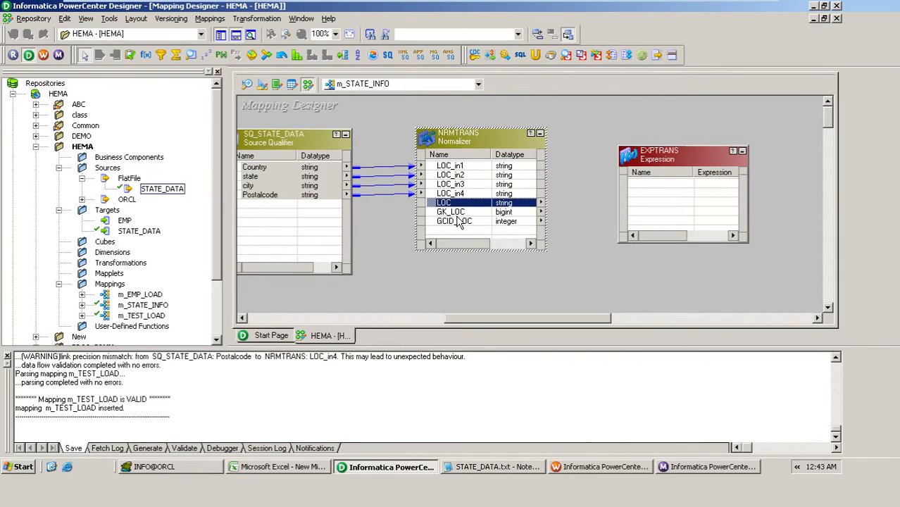
left_click(459, 224)
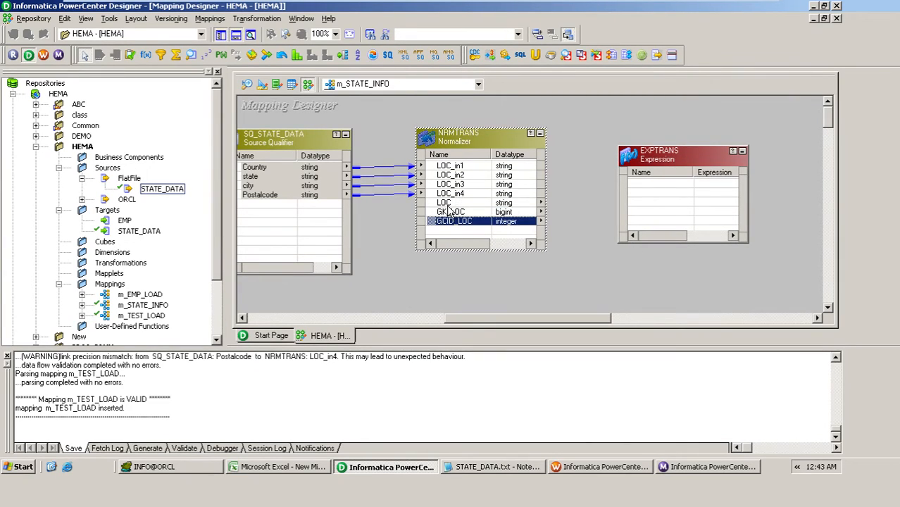
left_click(447, 205)
left_click(450, 222, "shift")
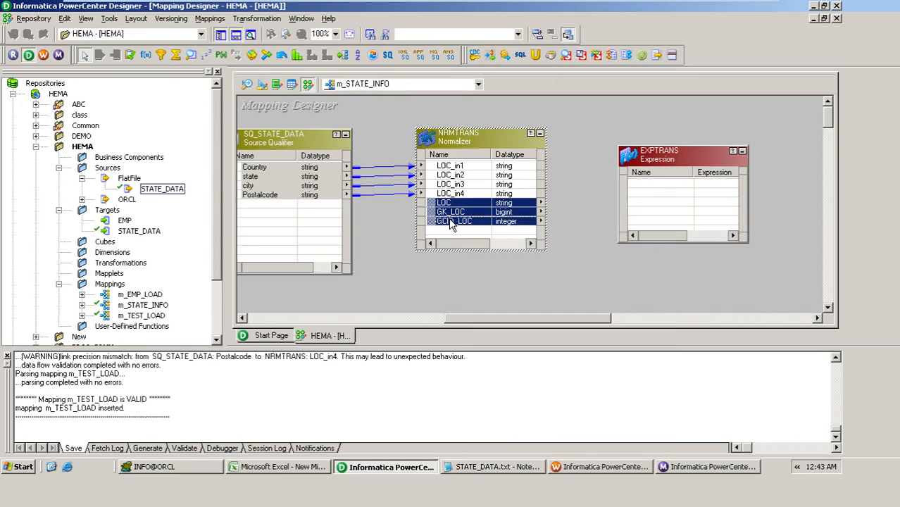
left_click_drag(451, 222, 651, 192)
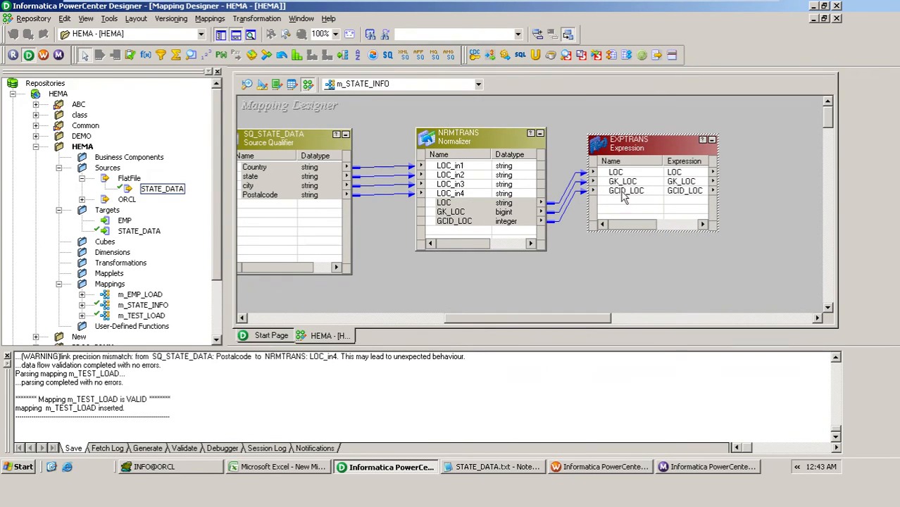
Step: Add a port named o_STATE_ID with datatype integer to the EXPTRANS Expression transformation
double_click(623, 193)
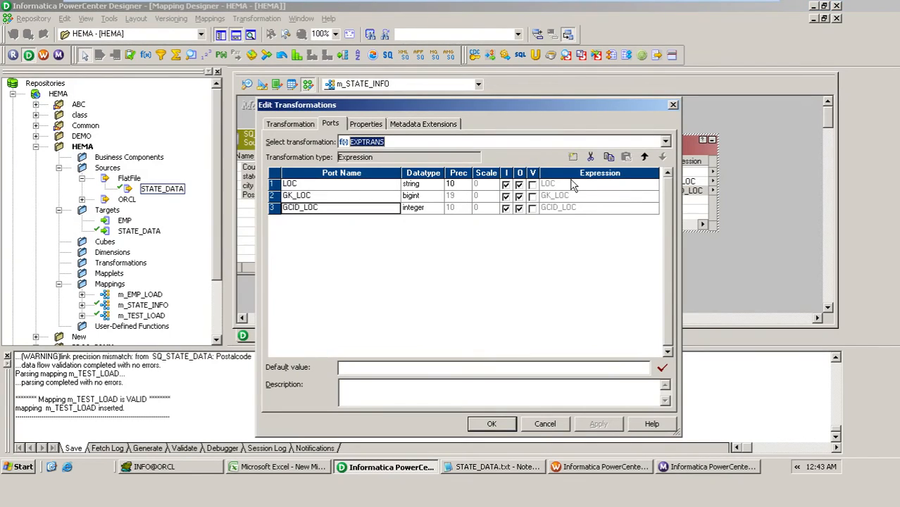
left_click(573, 157)
type("o_STATE_ID")
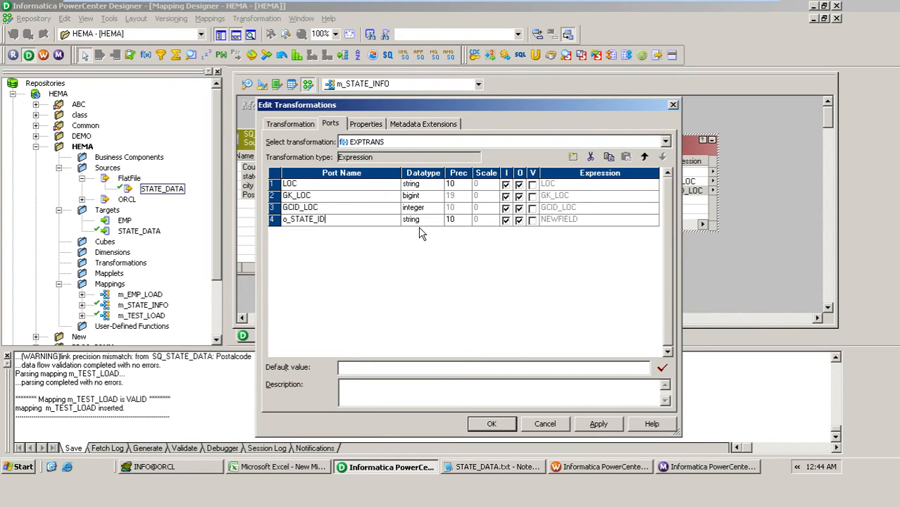
key("Tab")
left_click(436, 220)
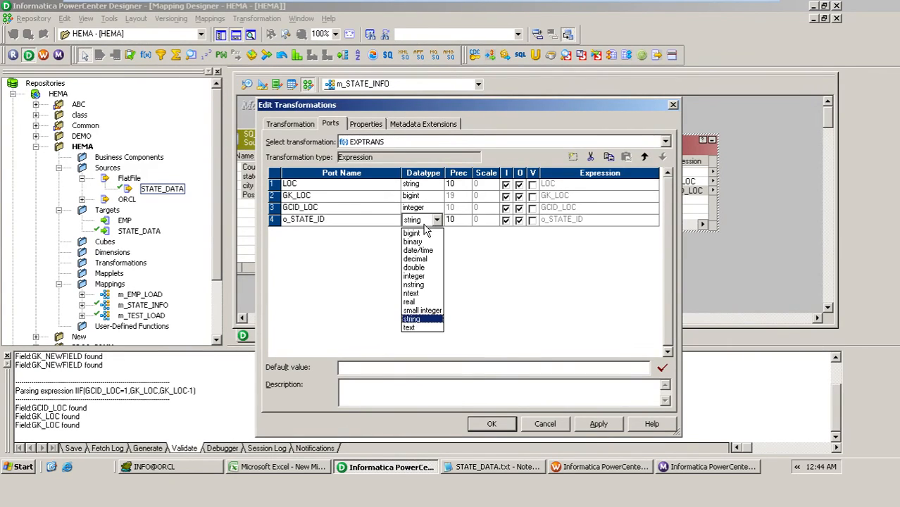
left_click(420, 278)
Step: Change the GK_LOC port's datatype to integer and make o_STATE_ID an output-only port
left_click(425, 197)
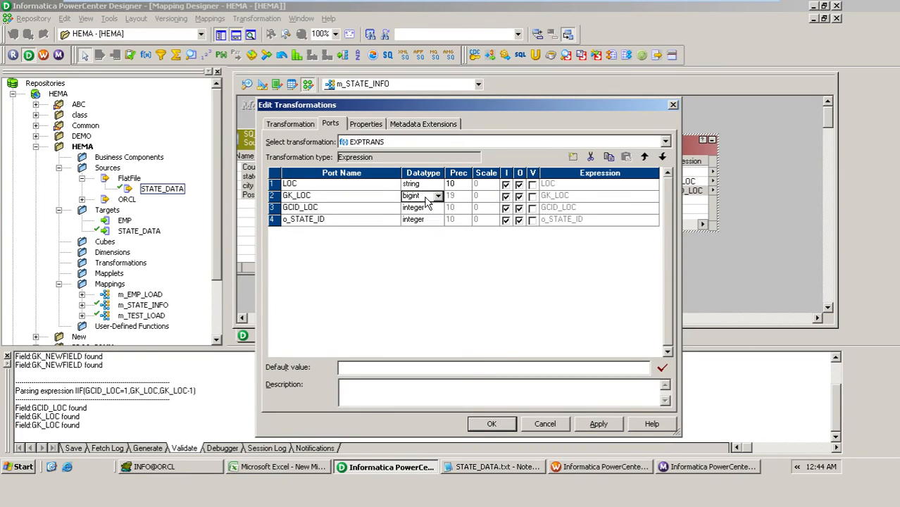
left_click(428, 202)
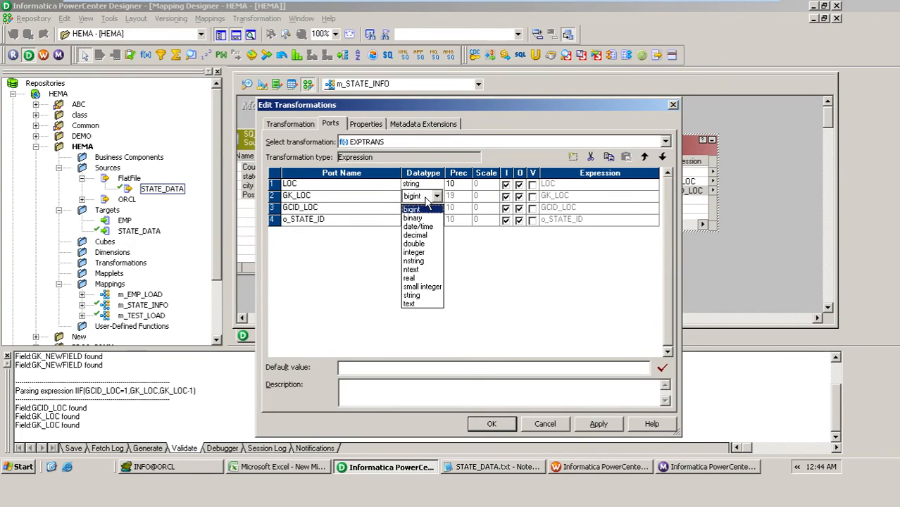
left_click(420, 252)
left_click(506, 219)
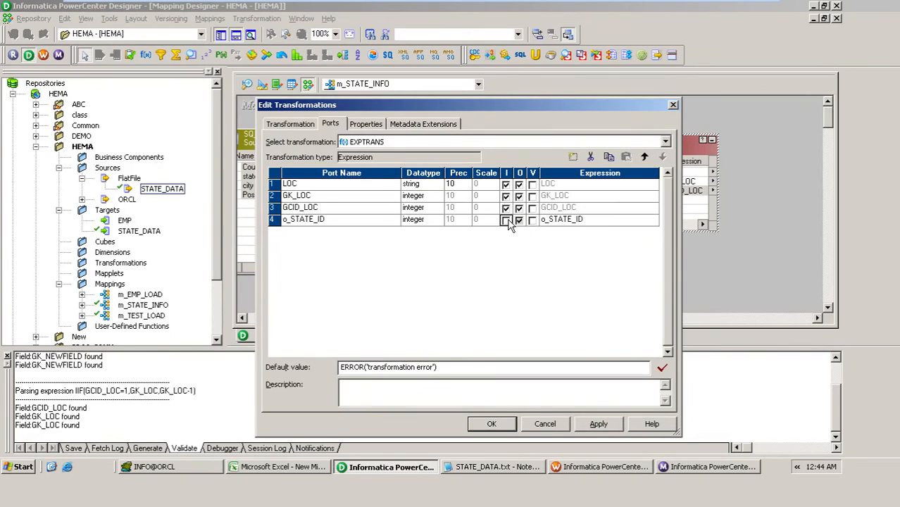
left_click(507, 219)
Step: Write the o_STATE_ID expression as IIF(GCID_LOC=1,GK_LOC,GK_LOC-1)
left_click(603, 223)
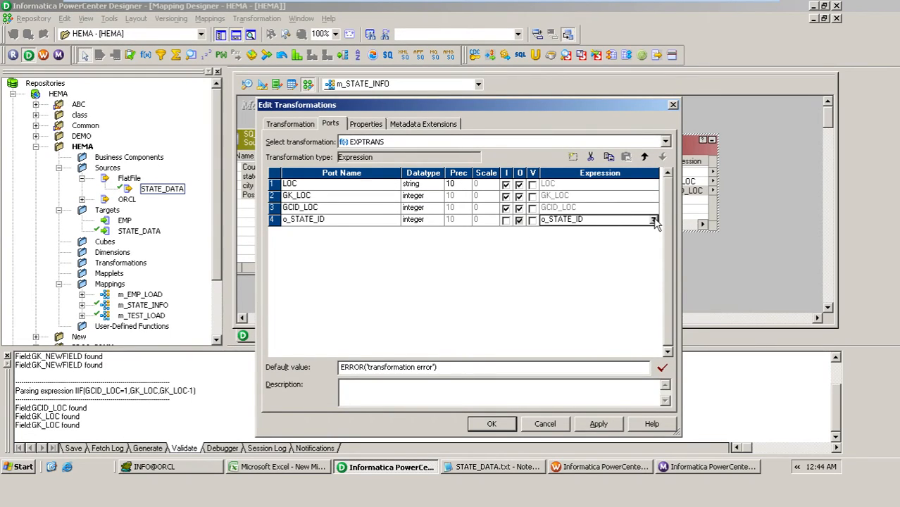
left_click(654, 220)
left_click_drag(456, 271, 343, 280)
type("IIF(")
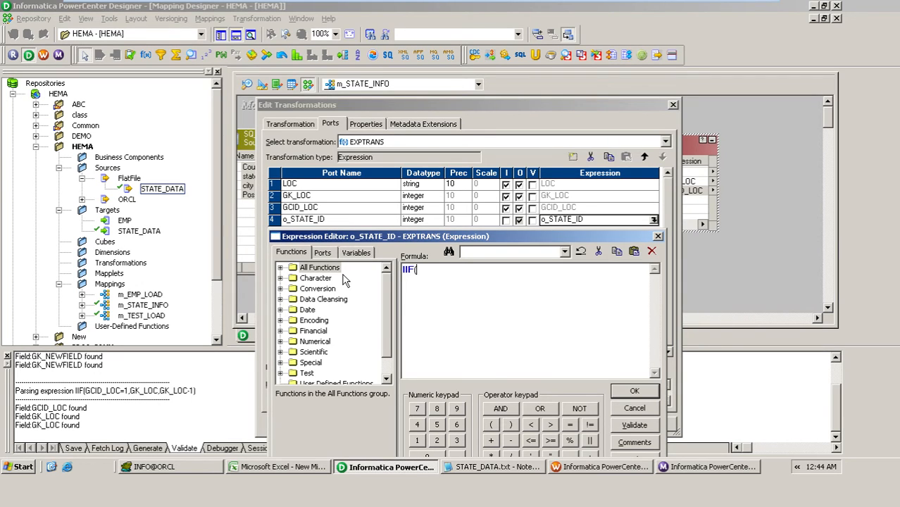
left_click(322, 253)
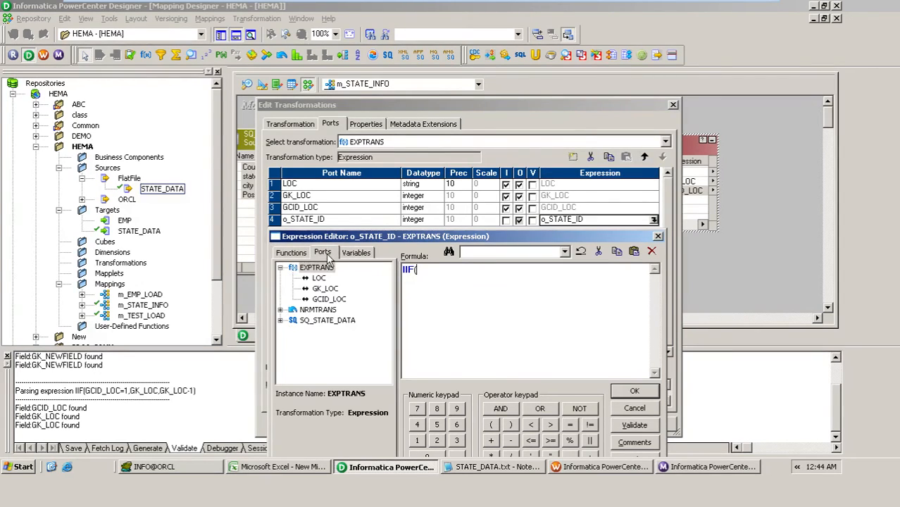
type("(")
double_click(329, 300)
type("=1,")
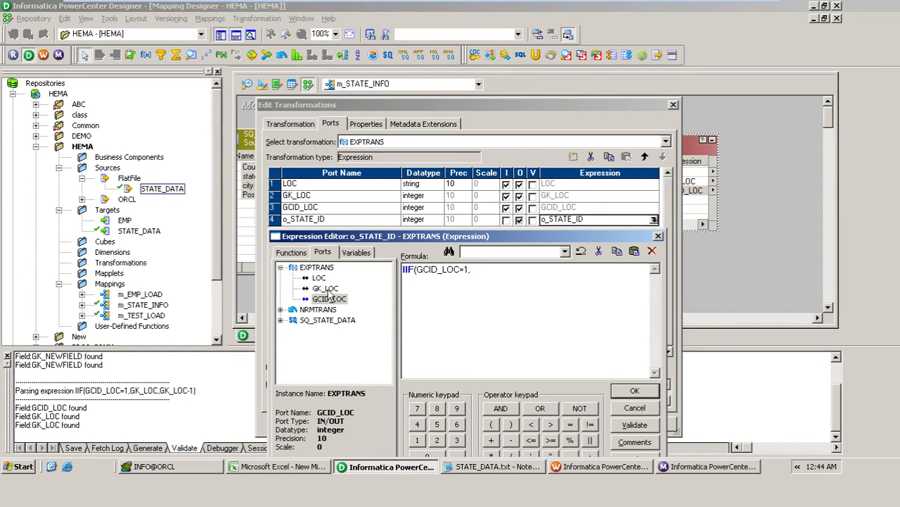
double_click(327, 290)
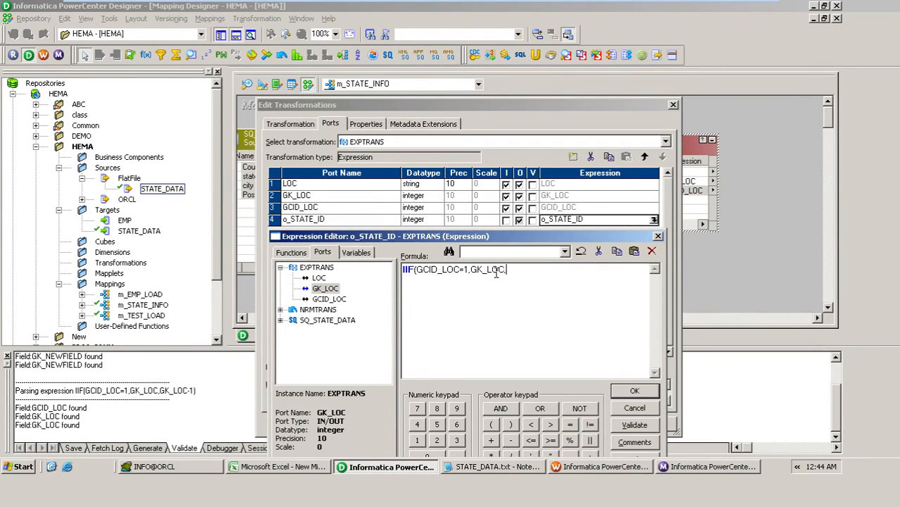
double_click(328, 289)
type("-1)")
Step: Validate the o_STATE_ID expression and accept the changes to the Expression transformation
left_click(637, 426)
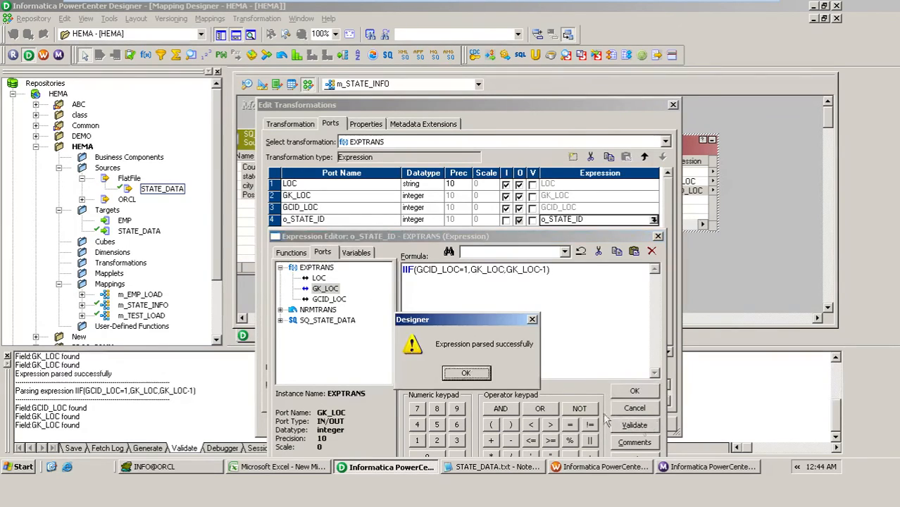
left_click(465, 372)
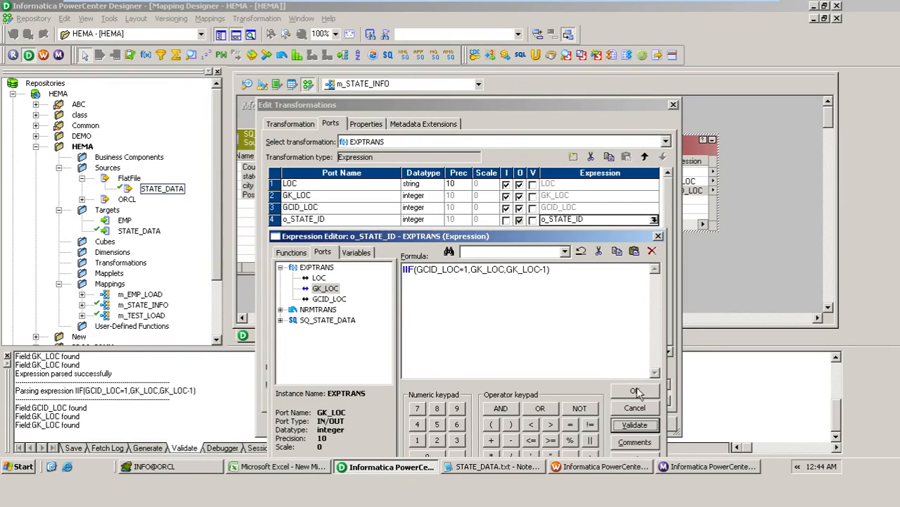
left_click(635, 392)
left_click(493, 425)
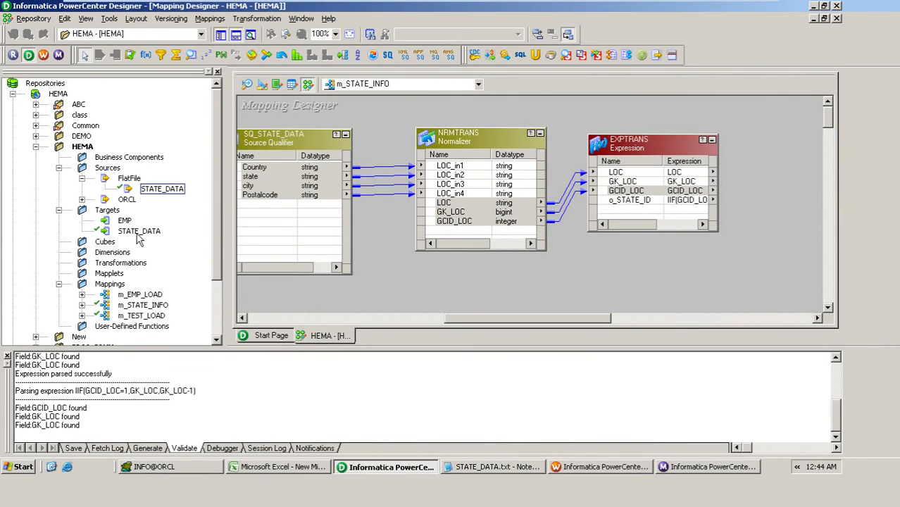
Step: Place the STATE_DATA target beside the Expression transformation, hiding the navigator and output windows to make room
left_click_drag(139, 238, 768, 167)
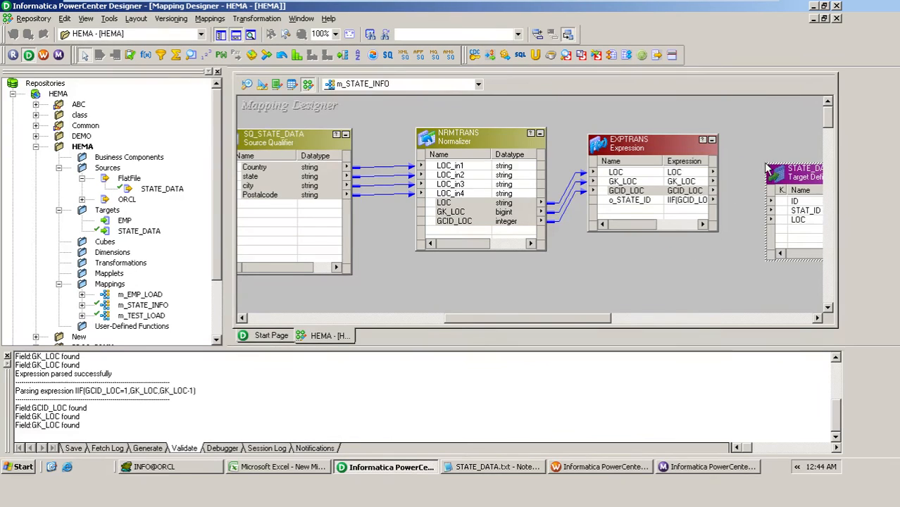
left_click(221, 35)
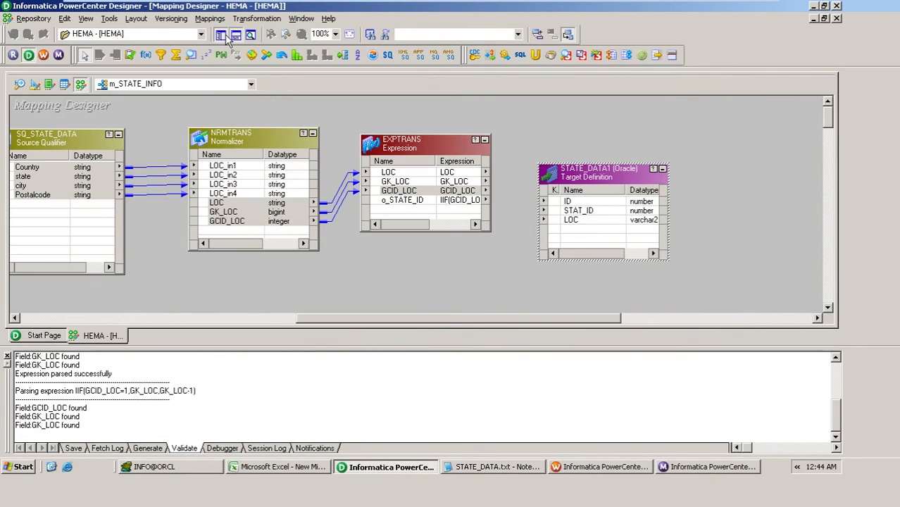
left_click(235, 35)
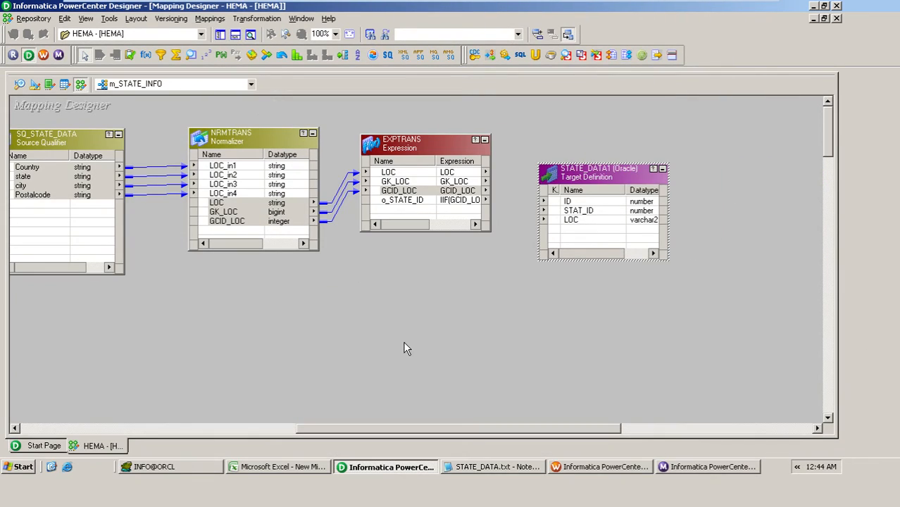
left_click_drag(575, 163, 568, 145)
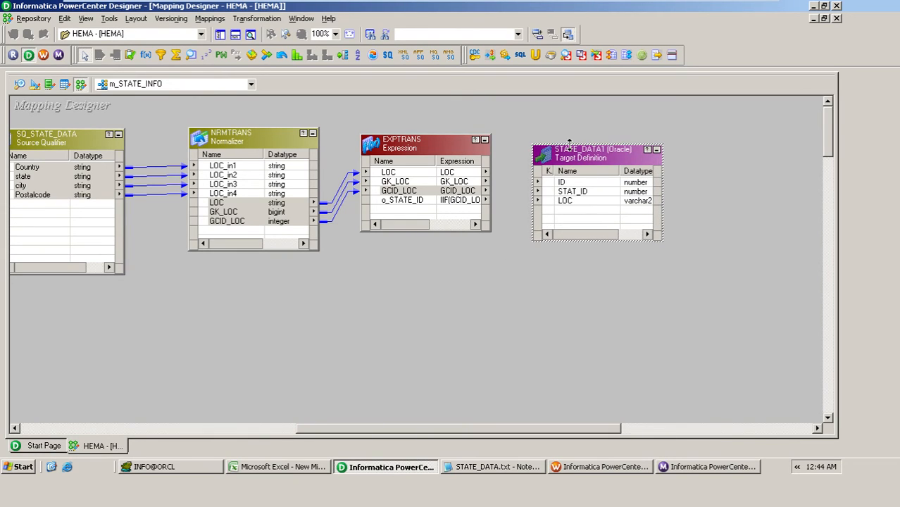
Step: Link the Expression ports LOC to LOC, GK_LOC to ID and o_STATE_ID to STAT_ID in the target, and save the mapping
left_click(411, 173)
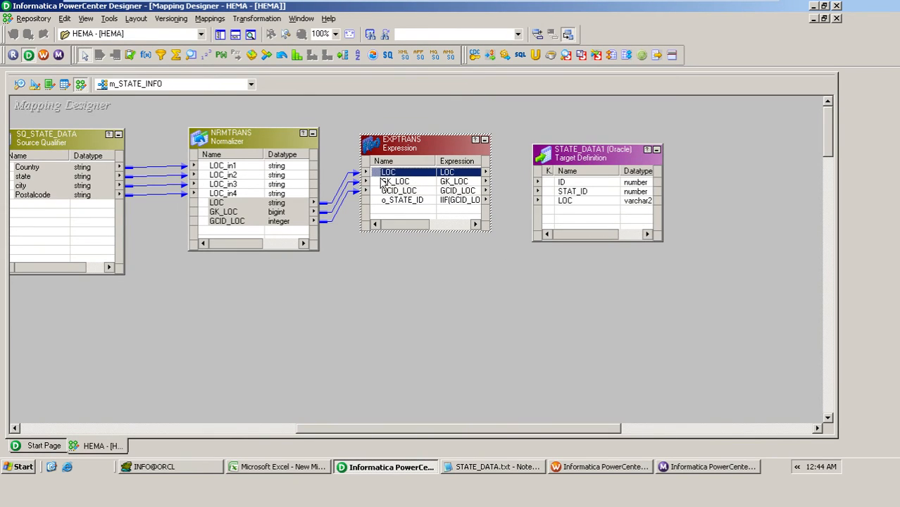
left_click_drag(383, 174, 571, 202)
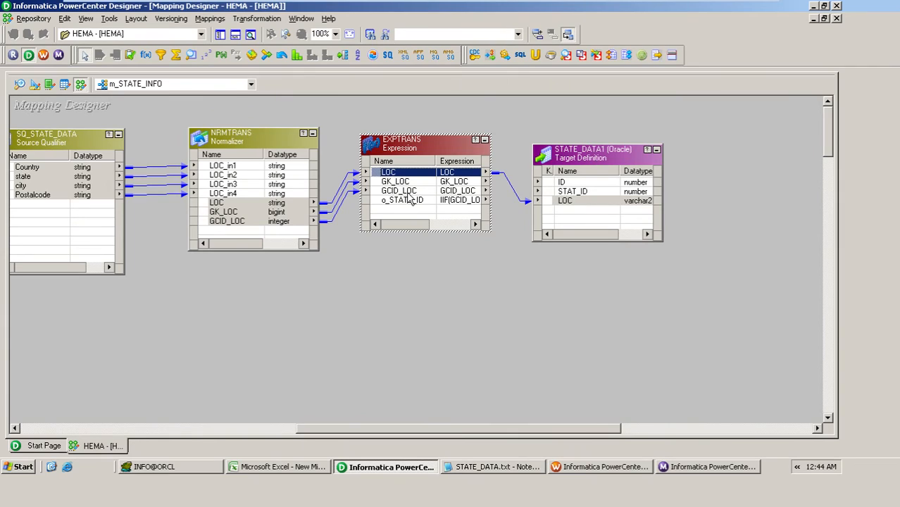
left_click(386, 182)
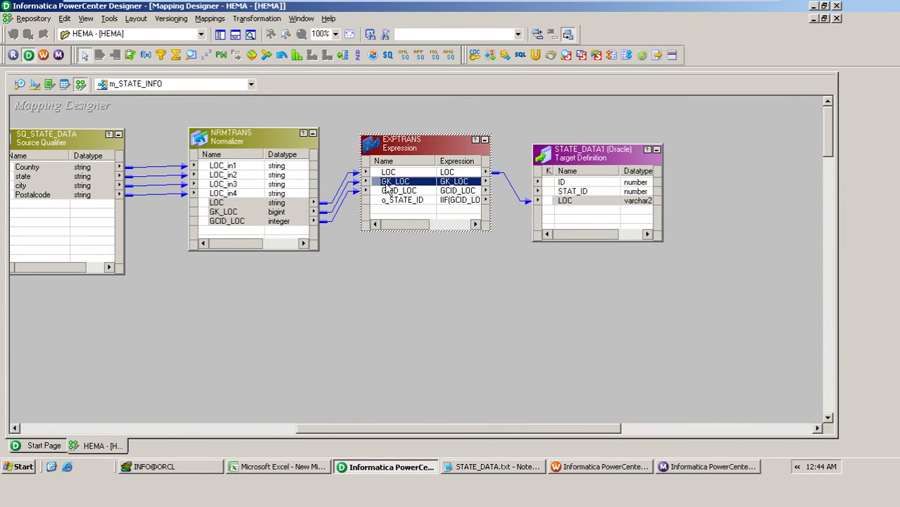
left_click_drag(384, 183, 560, 184)
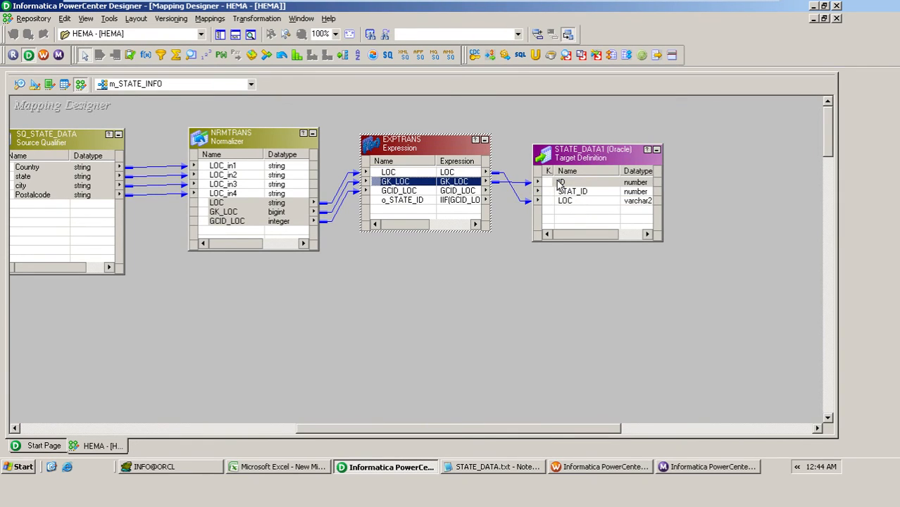
left_click(411, 203)
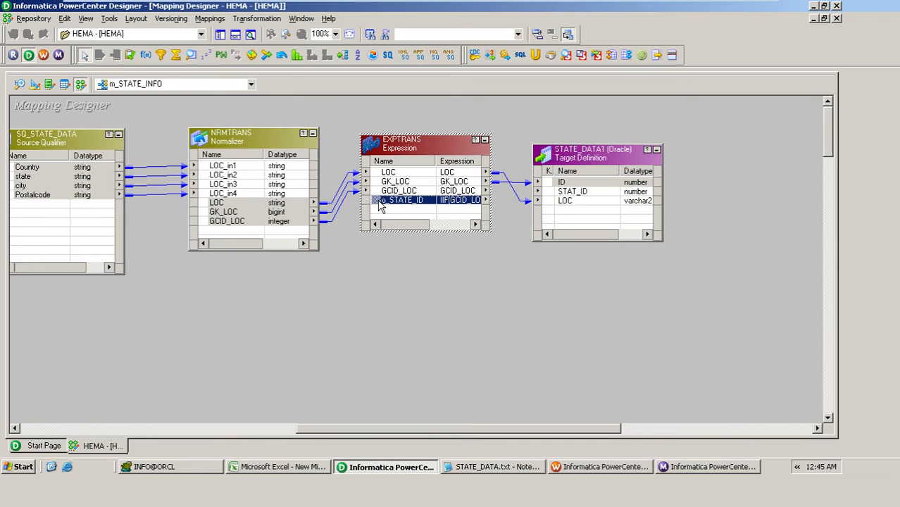
left_click_drag(380, 204, 560, 197)
left_click(464, 317)
key("ctrl+s")
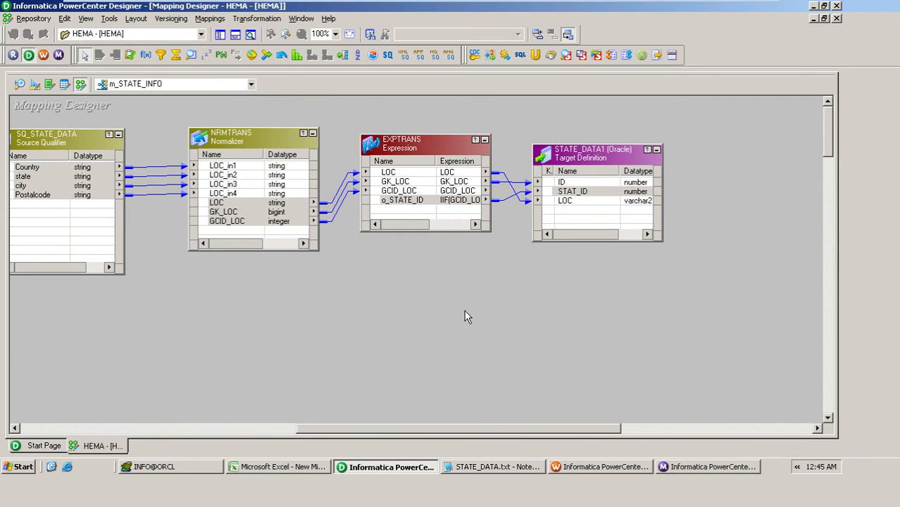
Step: In Workflow Manager, generate workflow wf_m_STATE_INFO with a session for the m_STATE_INFO mapping, using the workflow wizard's default name and IS_HEMA service
left_click(586, 466)
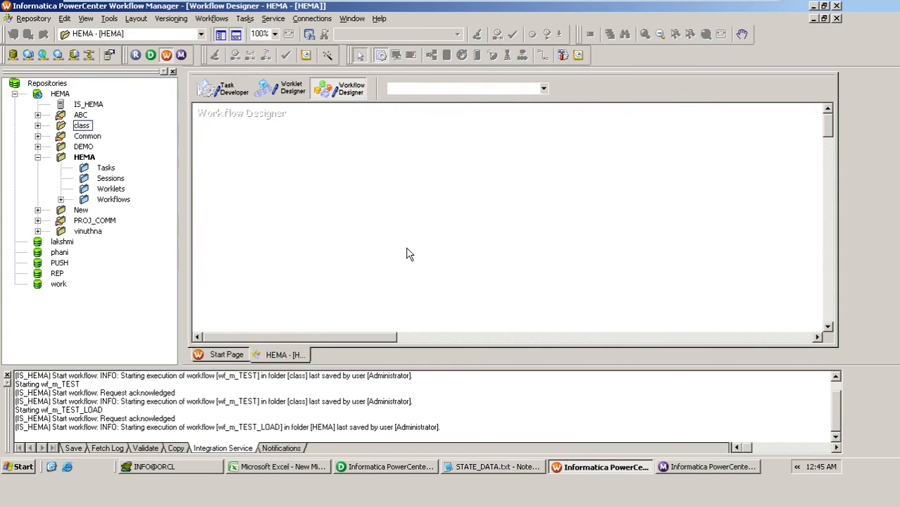
left_click(380, 55)
left_click(365, 209)
left_click(331, 189)
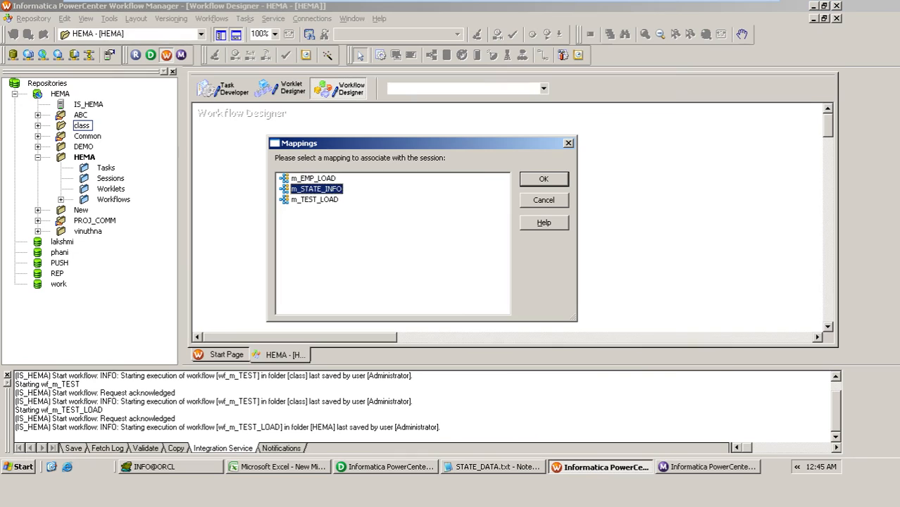
left_click(544, 181)
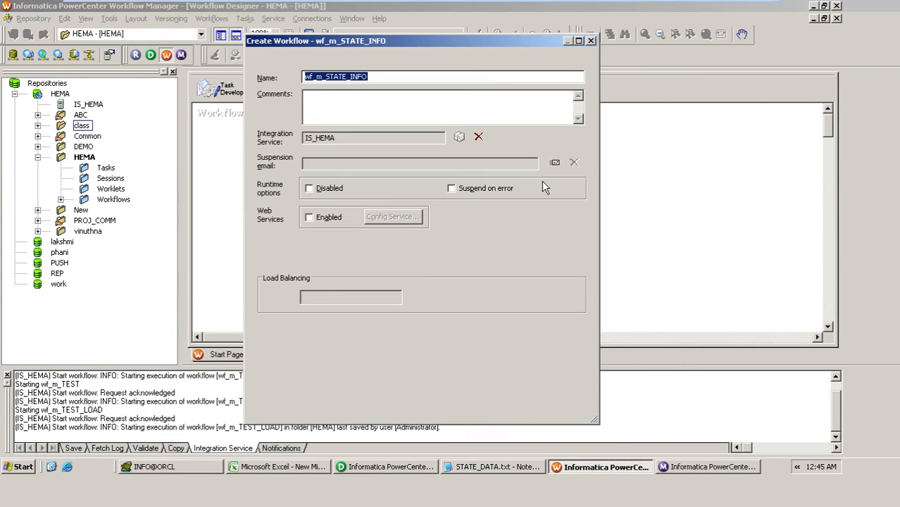
left_click(463, 412)
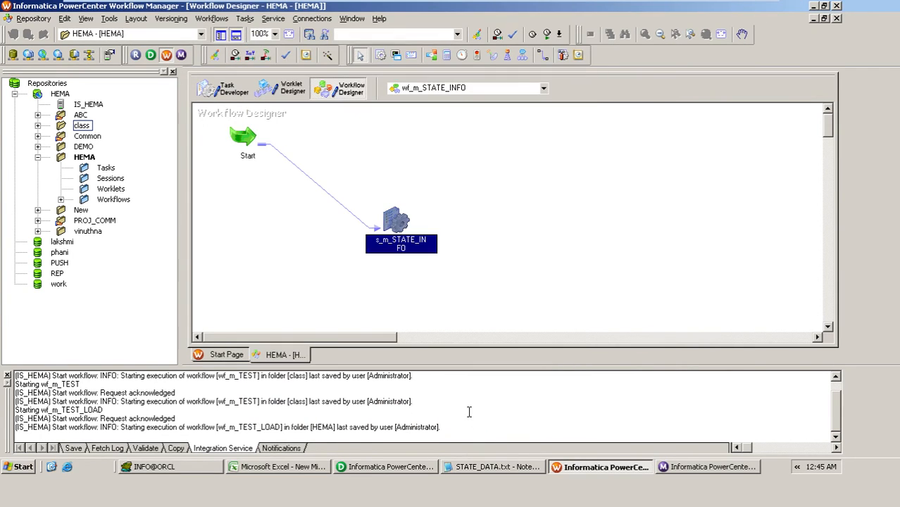
Step: In session s_m_STATE_INFO, set SQ_STATE_DATA's source file directory to C:\Documents and Settings\Administrator\Desktop, copied from the properties of STATE_DATA.txt
double_click(396, 222)
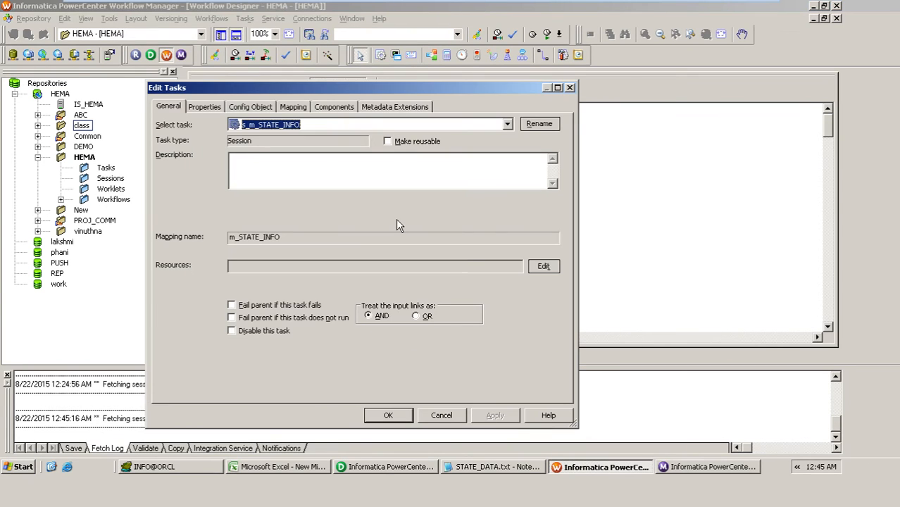
left_click(300, 112)
left_click(236, 210)
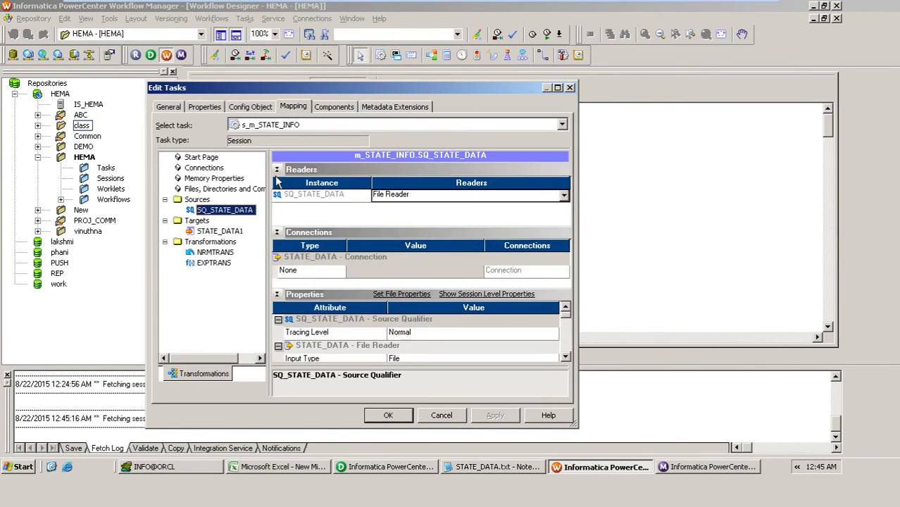
left_click(277, 170)
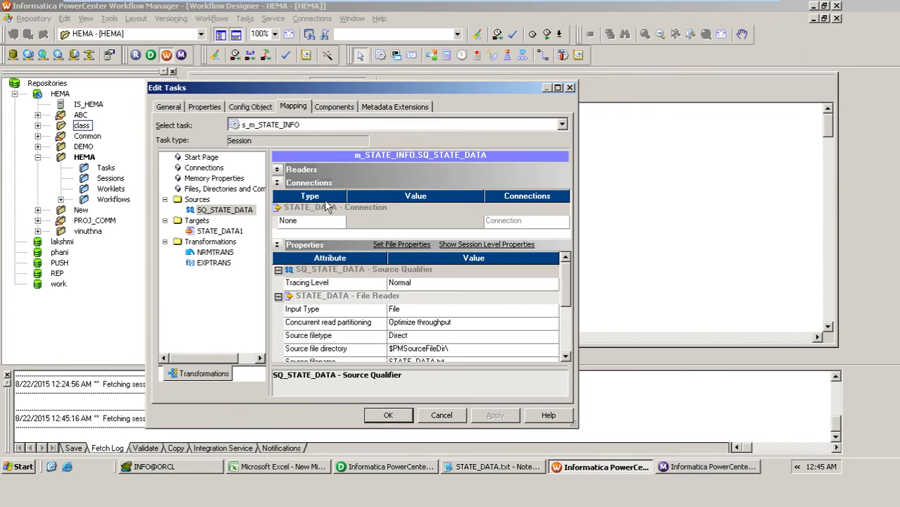
double_click(438, 85)
left_click(483, 325)
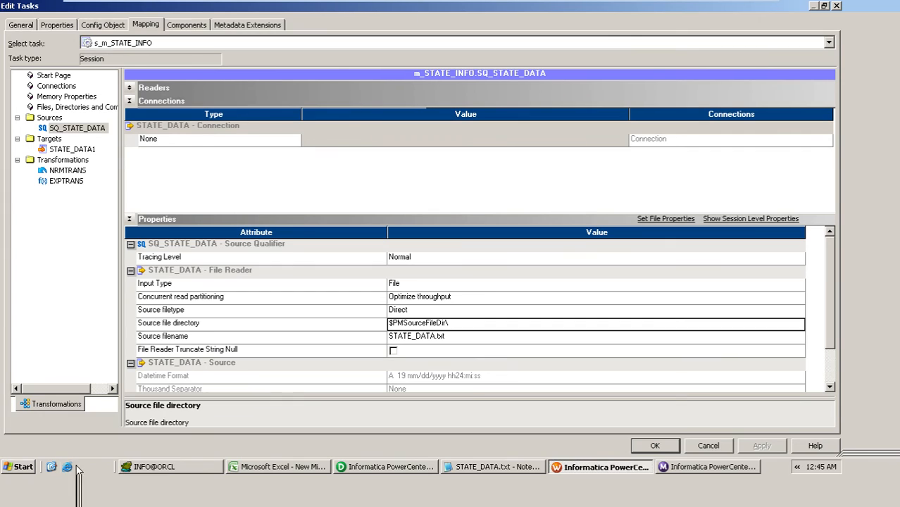
left_click(52, 467)
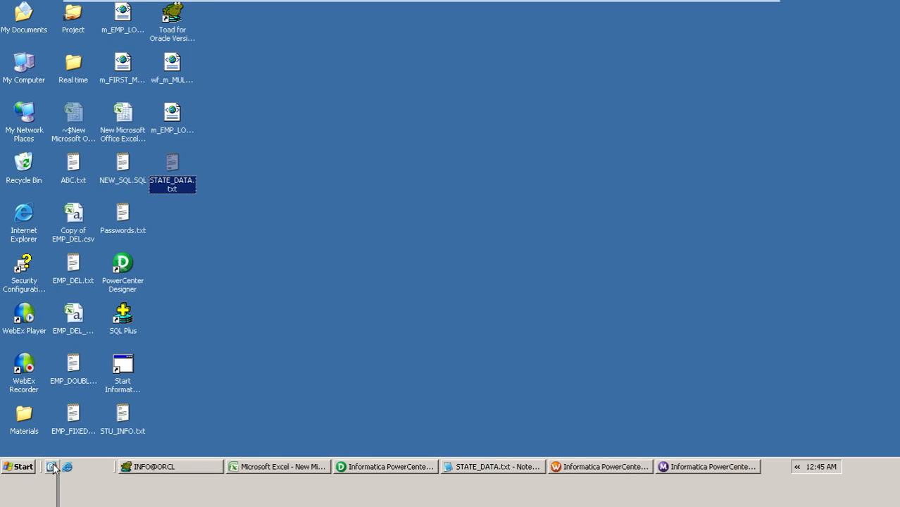
right_click(175, 182)
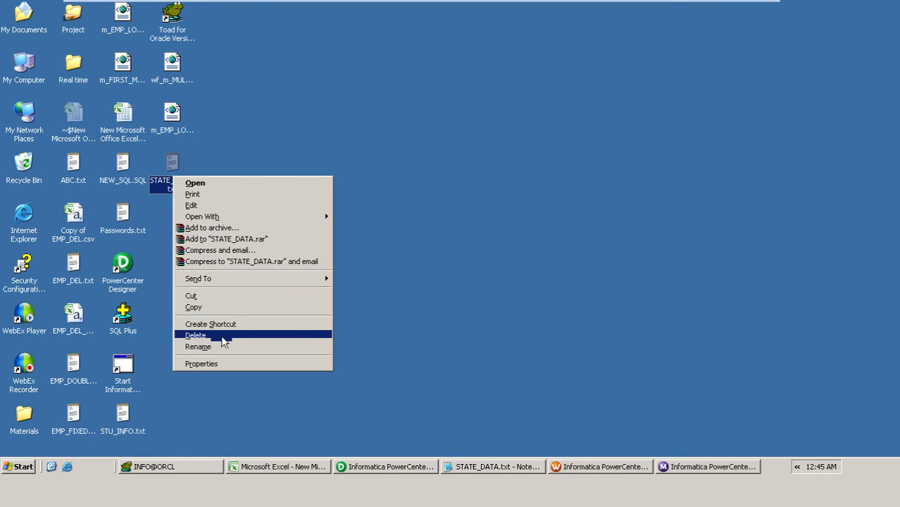
left_click(202, 363)
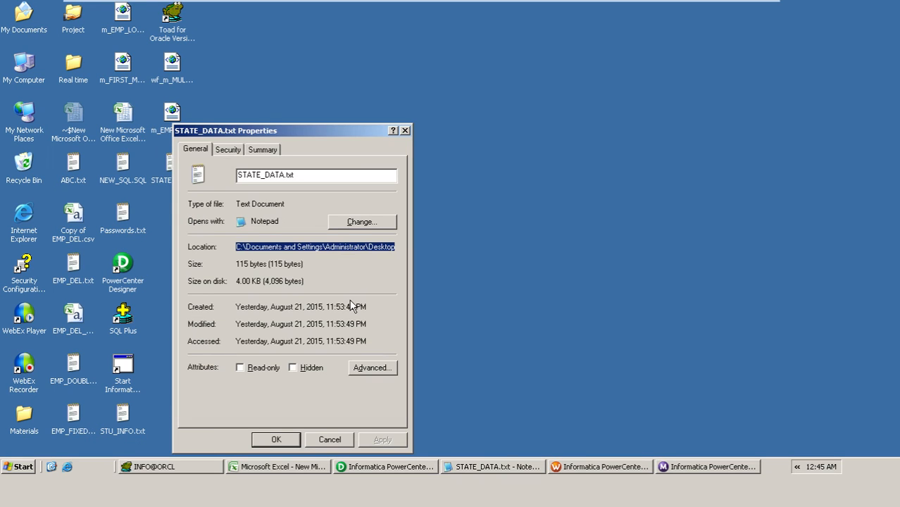
left_click(620, 466)
type("C:\\Documents and Settings\\Administrator\\Desktop")
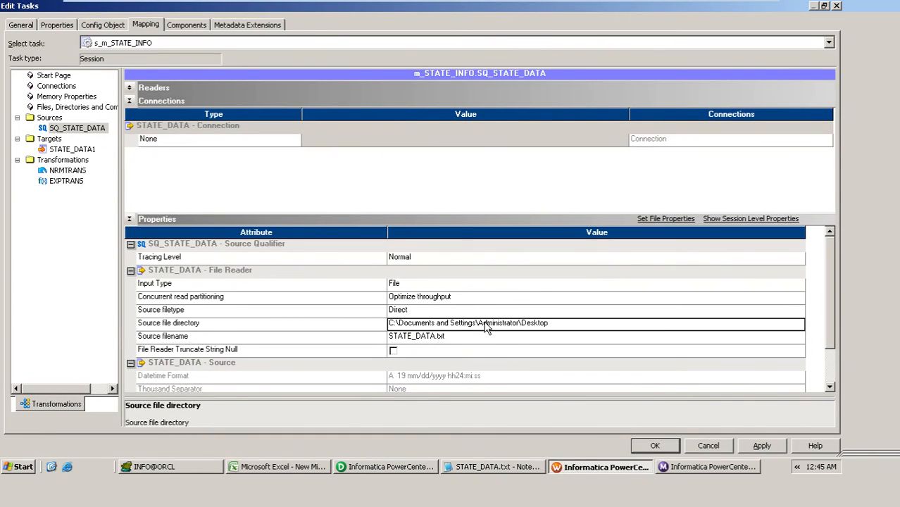
Step: Enable the truncate target table option for target STATE_DATA1 and accept the session settings
left_click(73, 150)
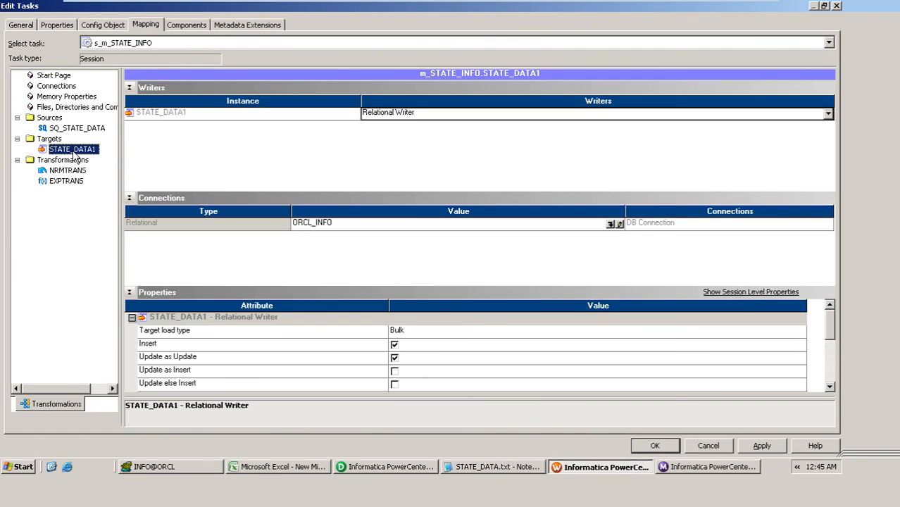
left_click(129, 87)
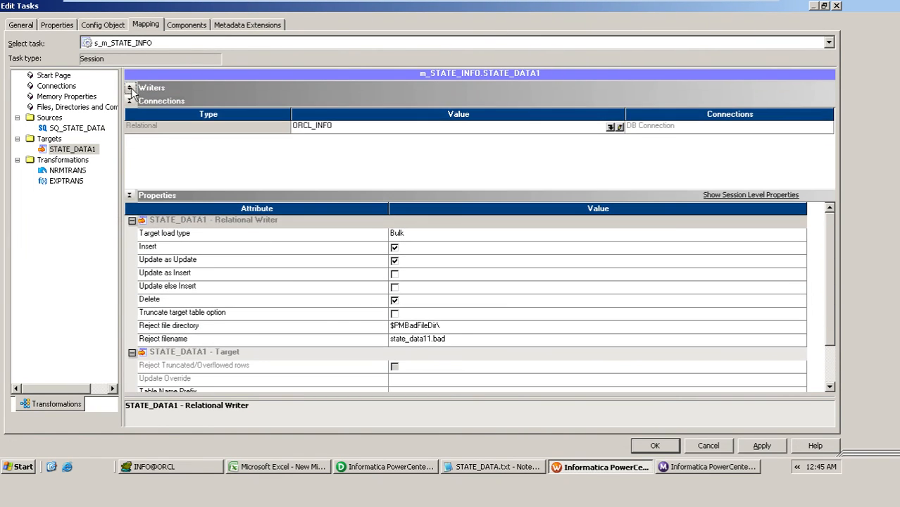
left_click(395, 313)
left_click(654, 446)
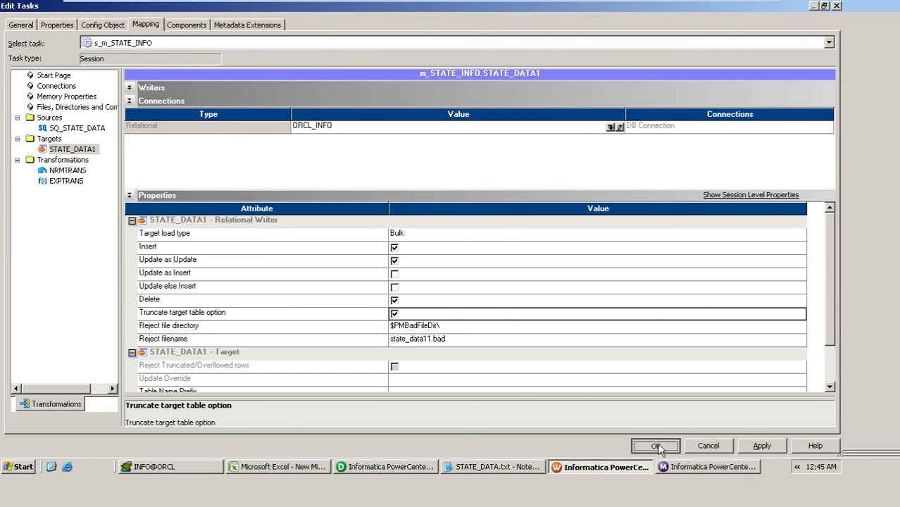
Step: Save workflow wf_m_STATE_INFO and start it
key("ctrl+s")
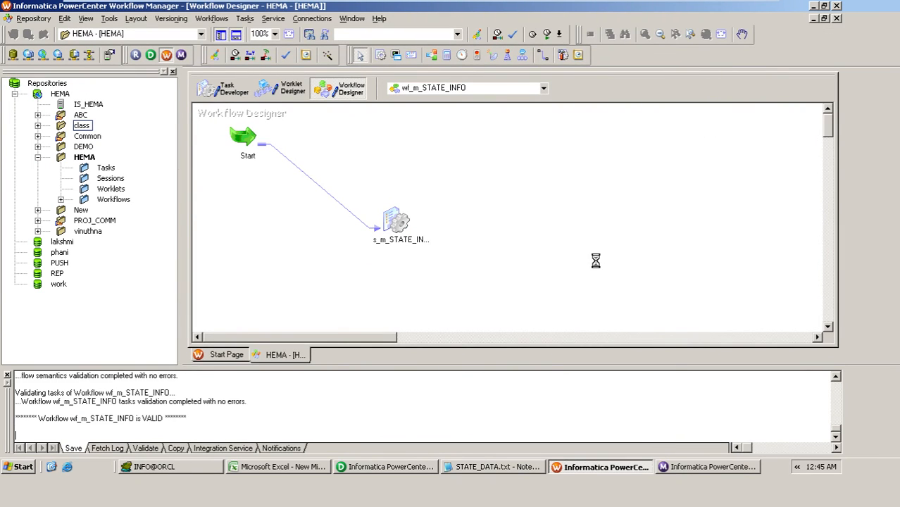
right_click(487, 230)
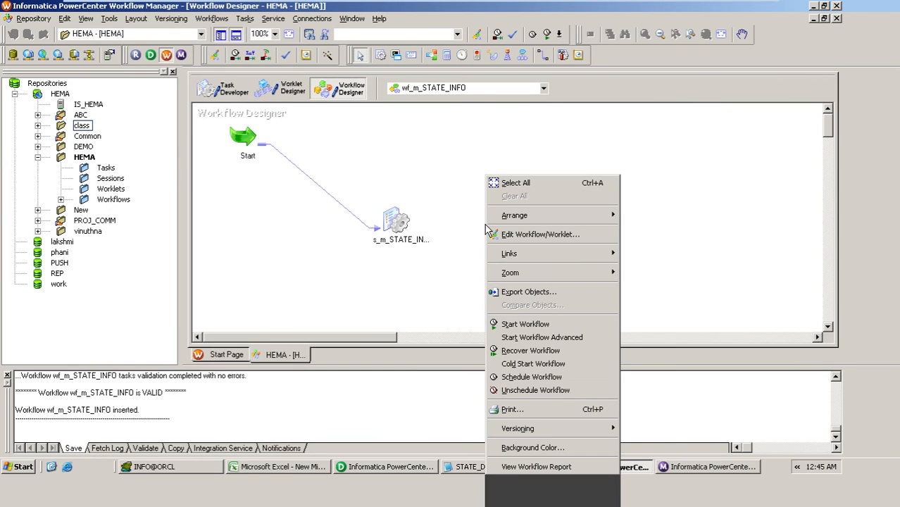
left_click(522, 324)
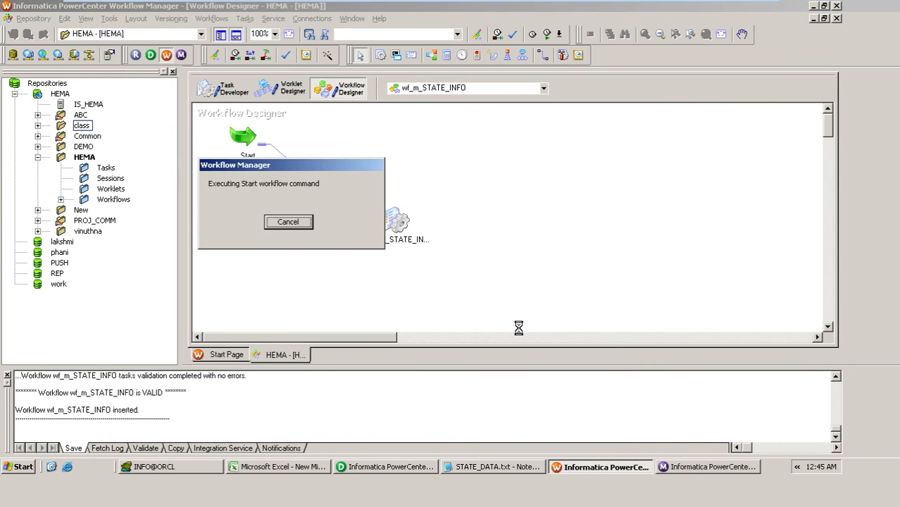
Step: In Workflow Monitor, check the s_m_STATE_INFO run and examine the applied rows for its source and target
left_click(708, 467)
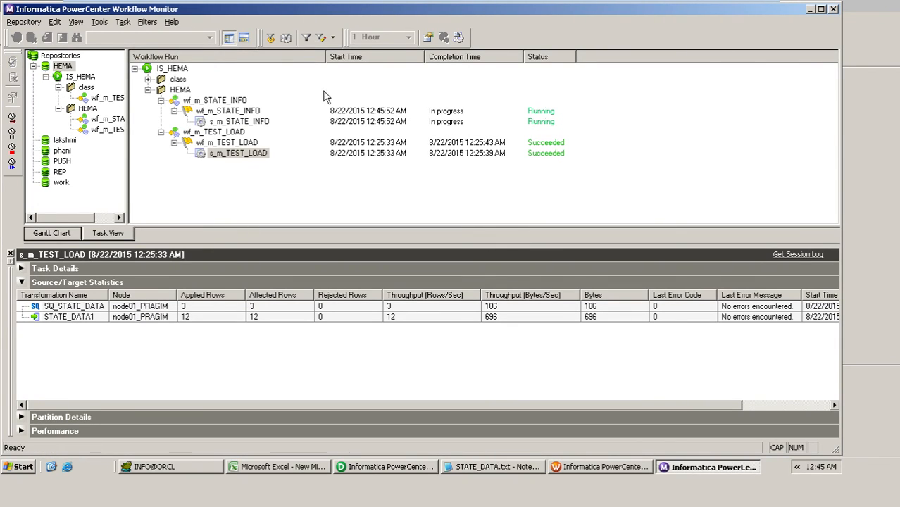
left_click(246, 123)
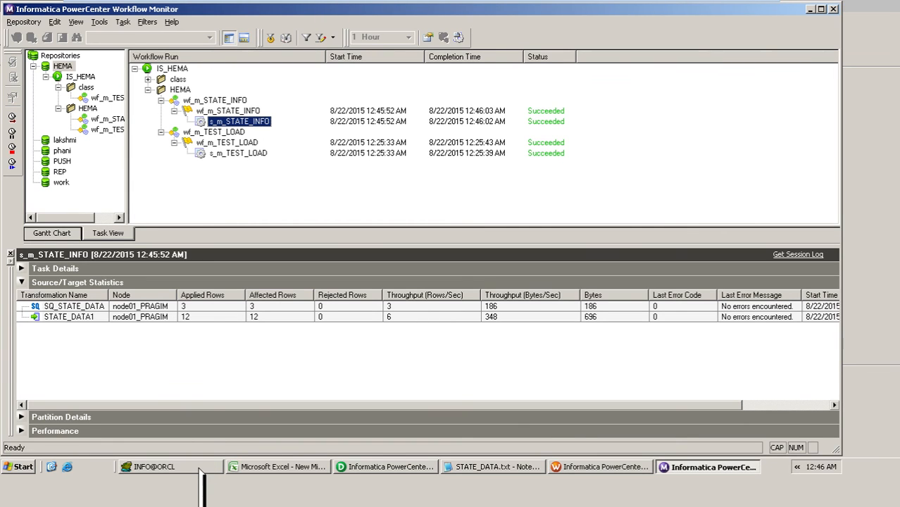
left_click(190, 310)
left_click(193, 318)
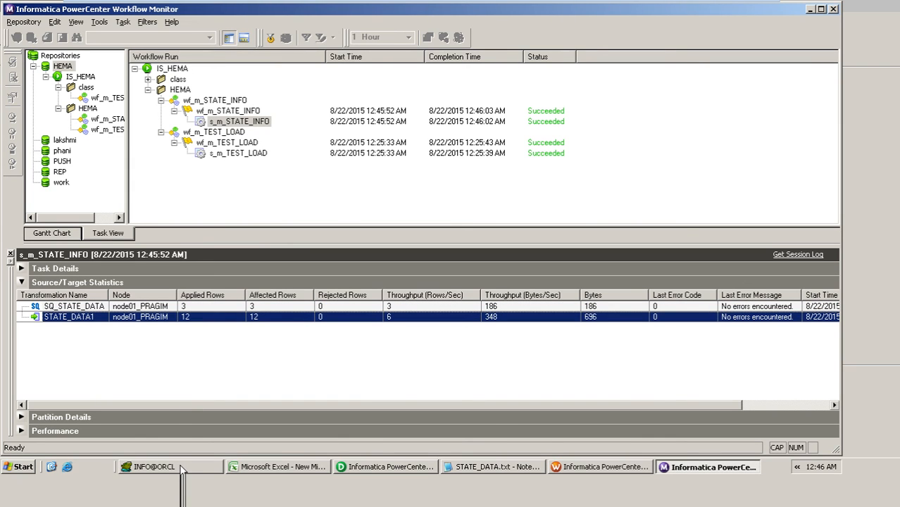
Step: Switch to TOAD, refresh the STATE_DATA table's data and examine the loaded STAT_ID values
left_click(155, 466)
left_click(351, 73)
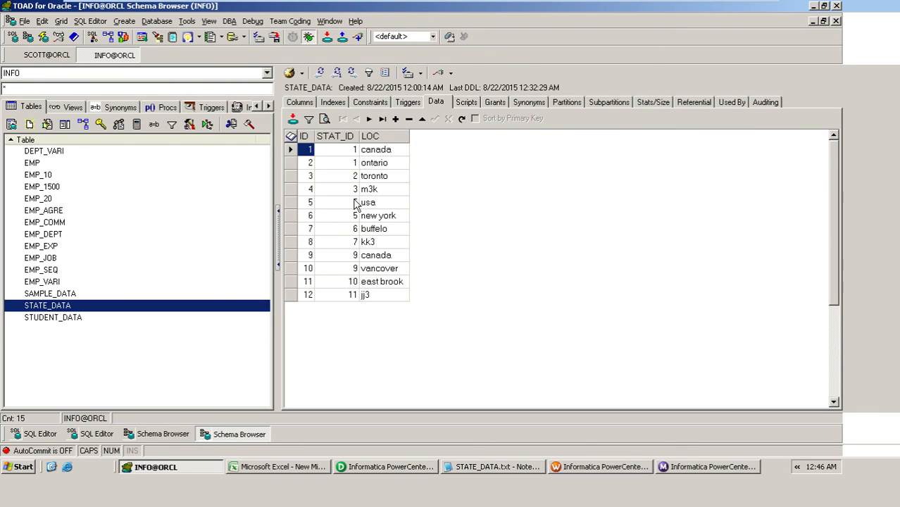
left_click(348, 255)
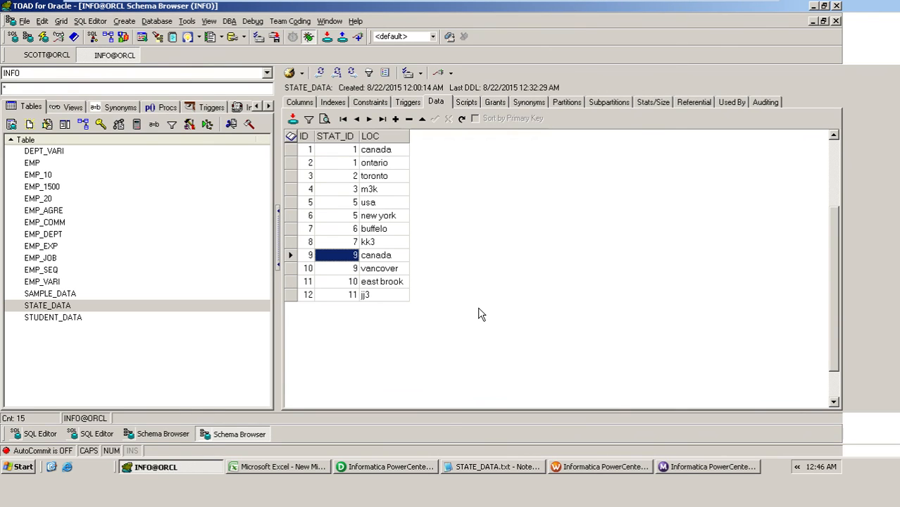
mouse_move(496, 6)
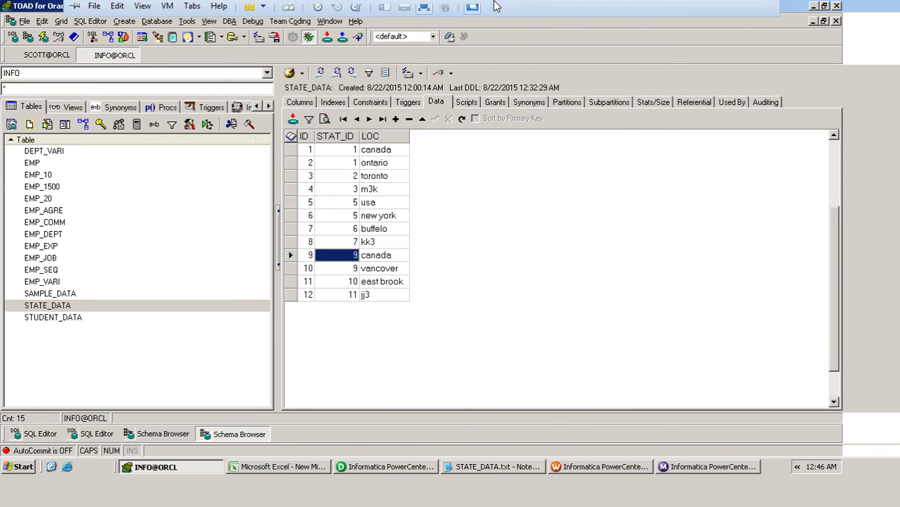
left_click(729, 10)
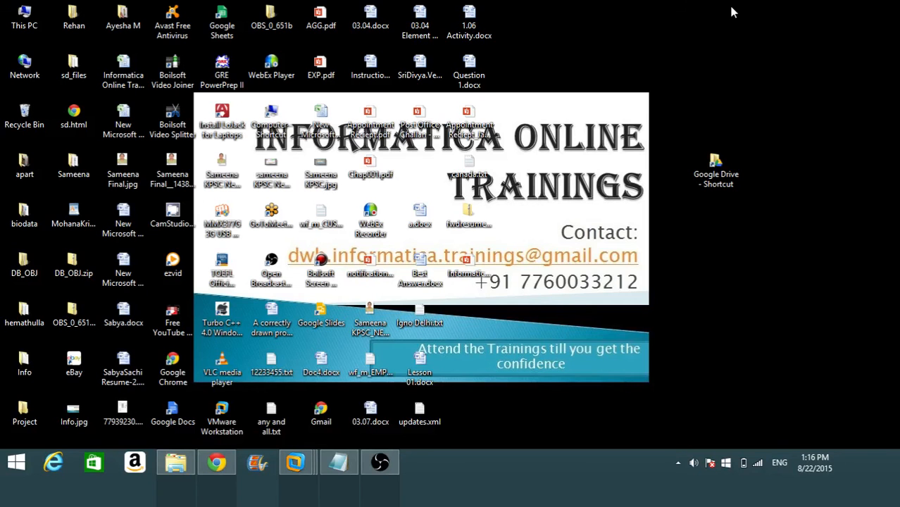